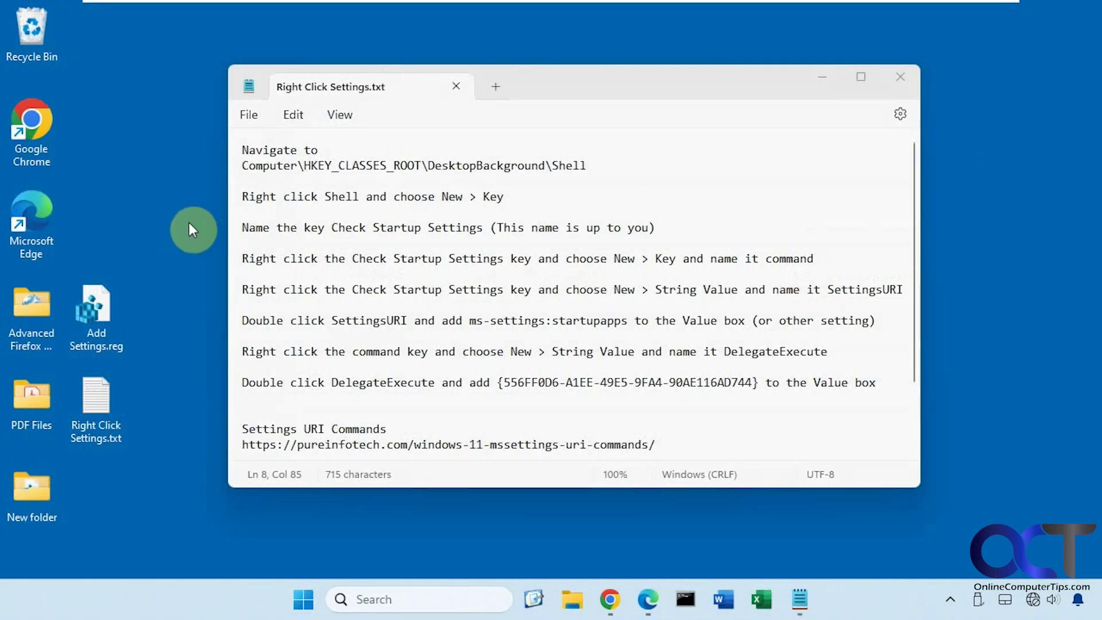
Open and close Display settings and Personalization from the desktop context menu.
right_click(151, 205)
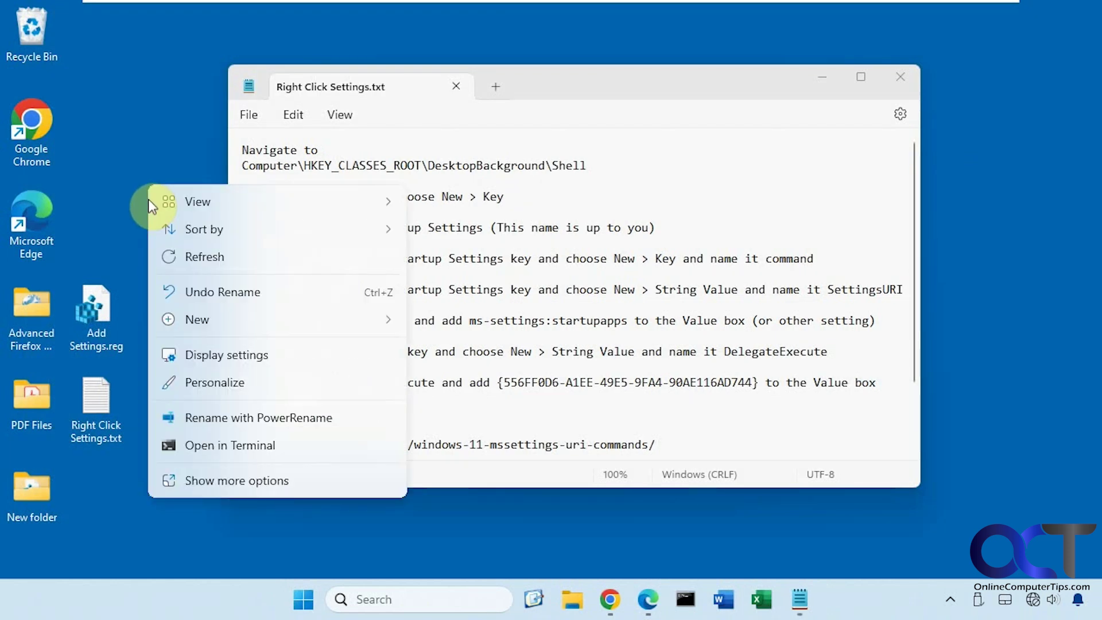
click(240, 357)
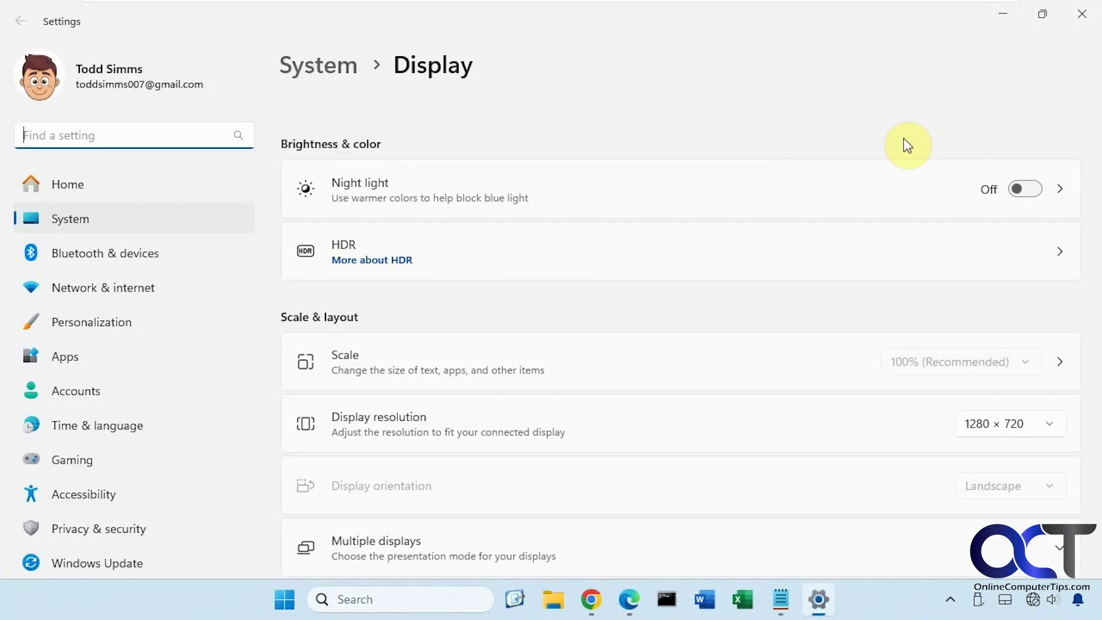
click(1082, 13)
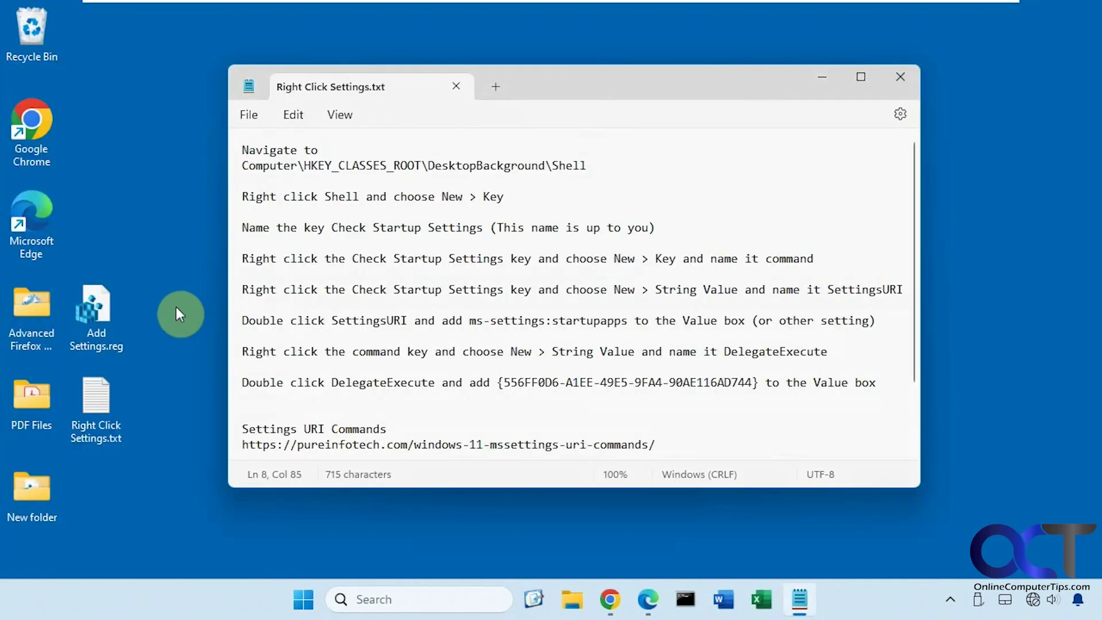
right_click(174, 309)
click(225, 373)
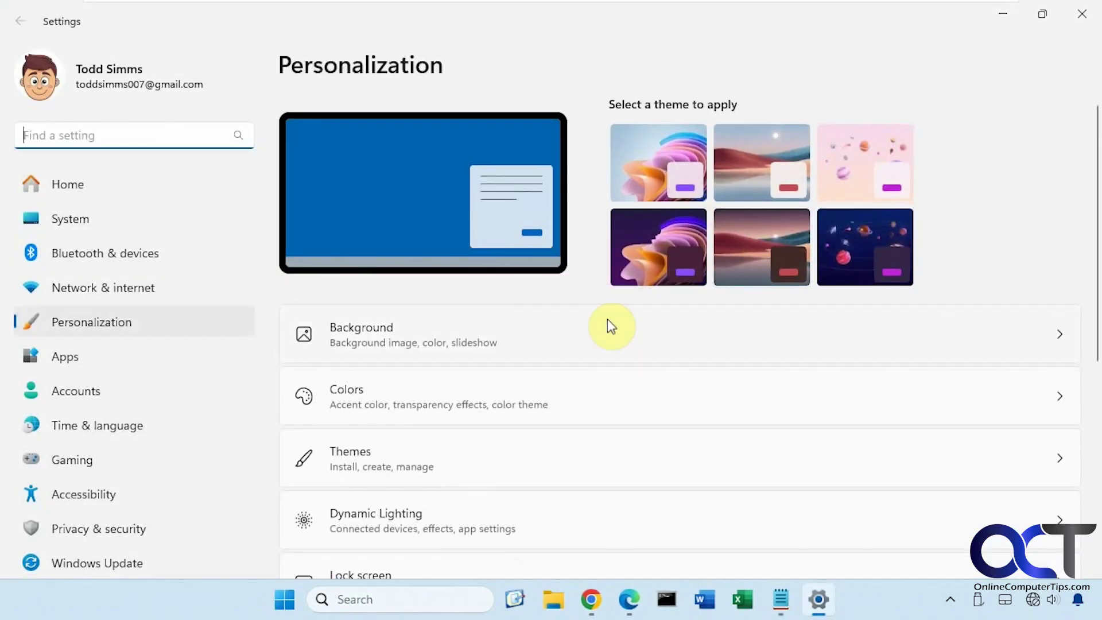
click(1083, 18)
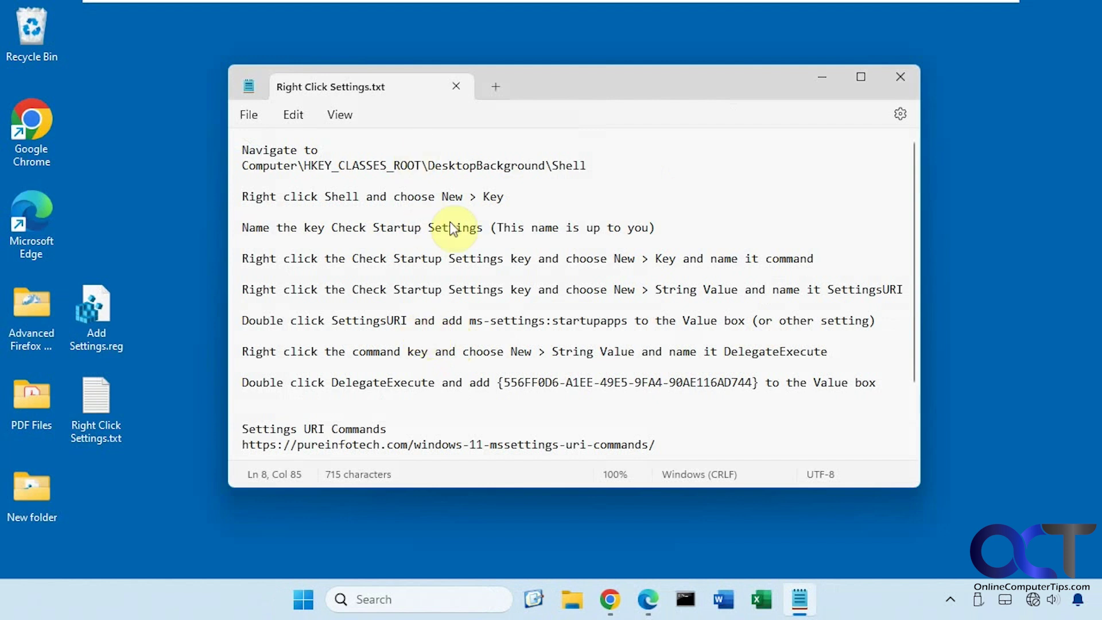
Copy the DesktopBackground\Shell path from the notes and launch regedit with administrator approval.
double_click(119, 342)
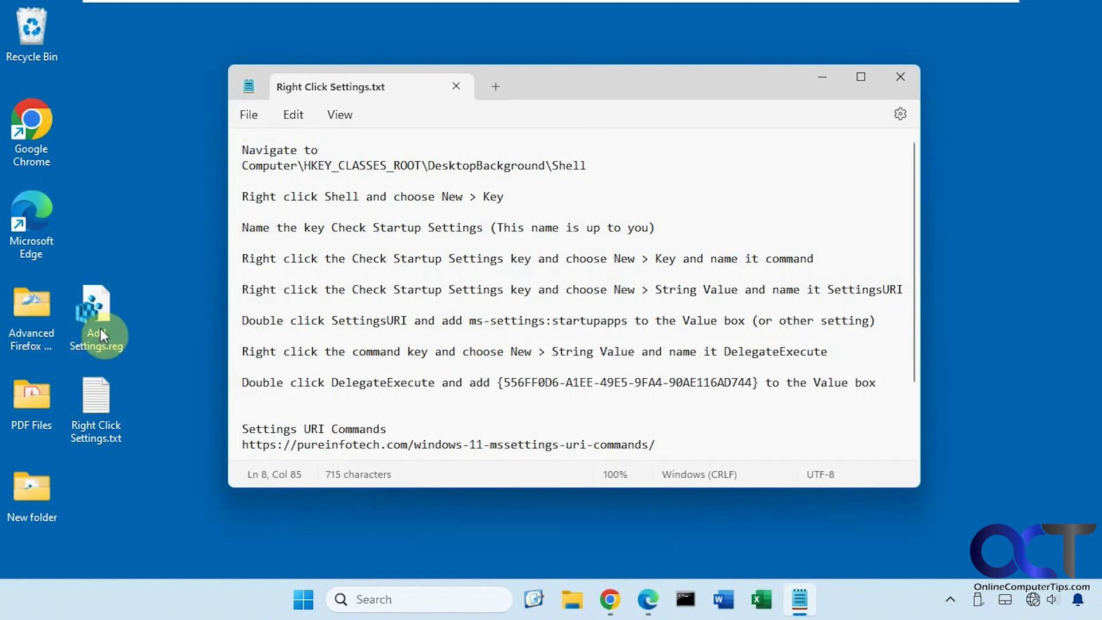
drag(586, 166, 241, 167)
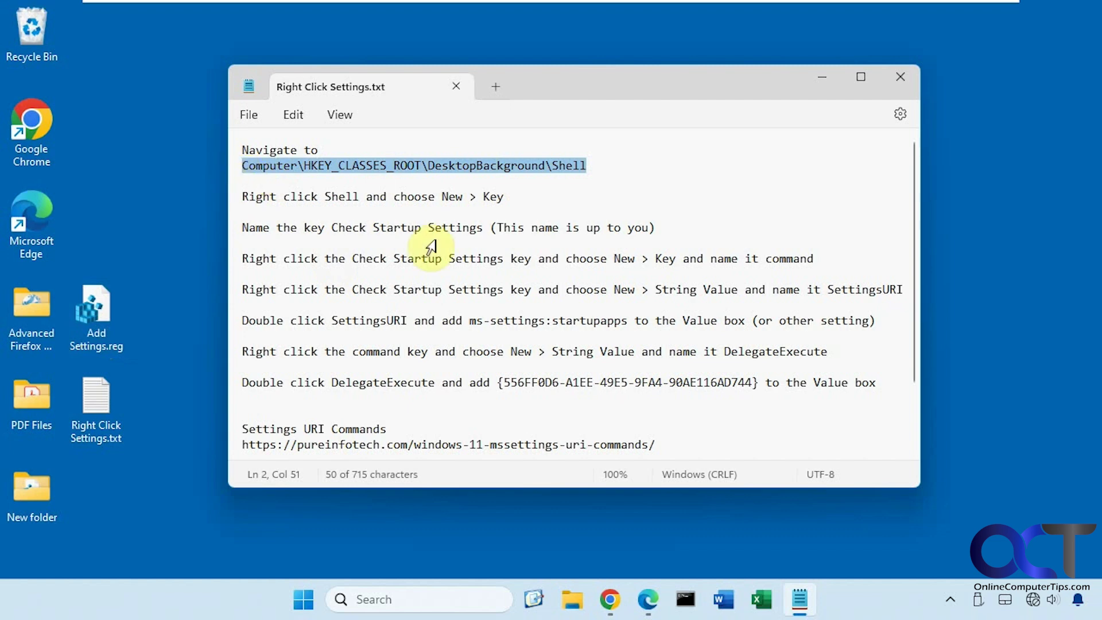
click(429, 603)
text(regedit)
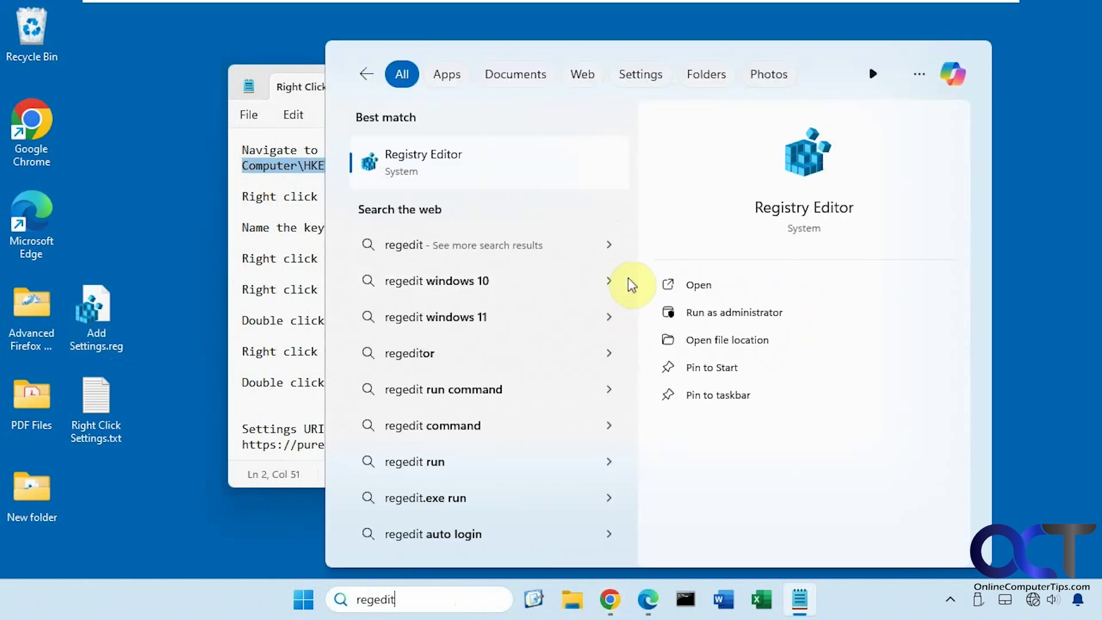
click(453, 174)
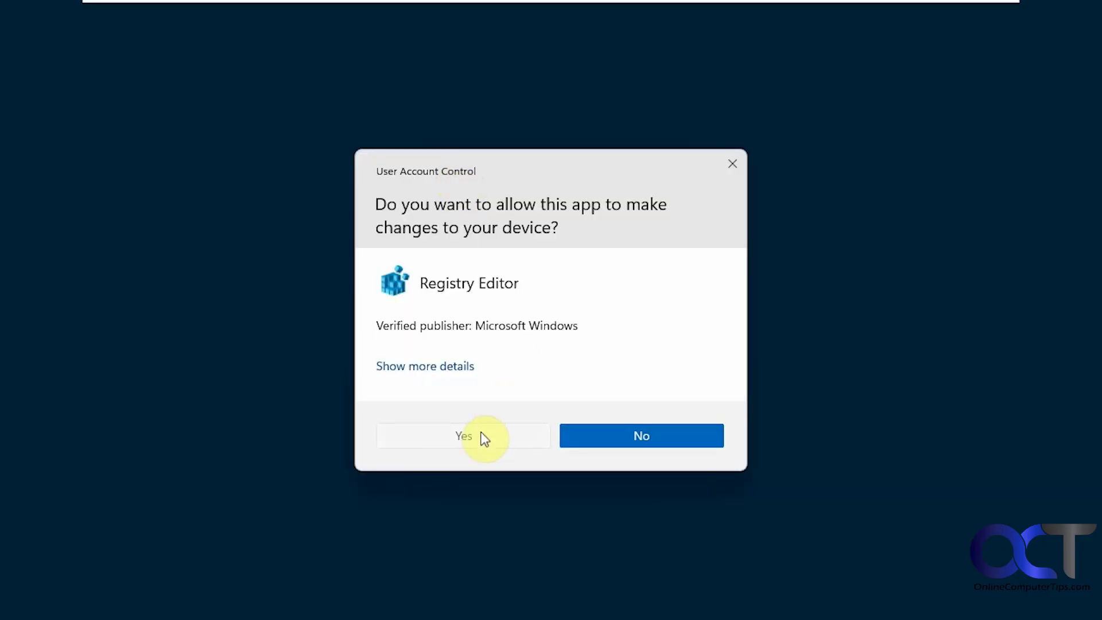
click(482, 437)
click(164, 41)
Jump to the DesktopBackground\Shell key and mark 'Check Startup Settings' in the notes.
text(Computer\HKEY_CLASSES_ROOT\DesktopBackground\Shell)
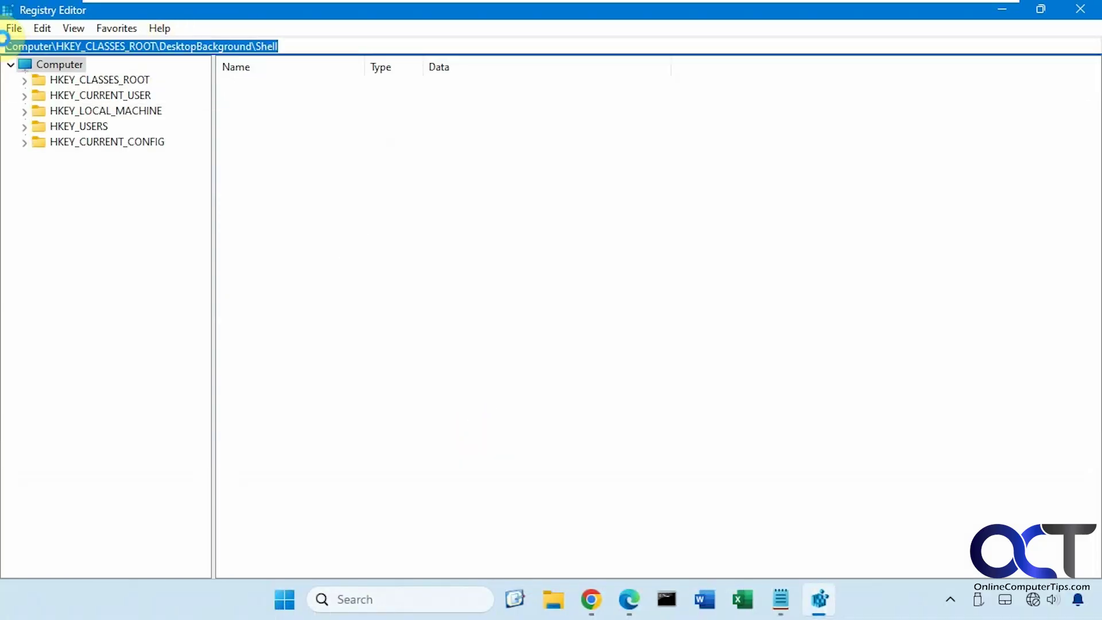
key(Return)
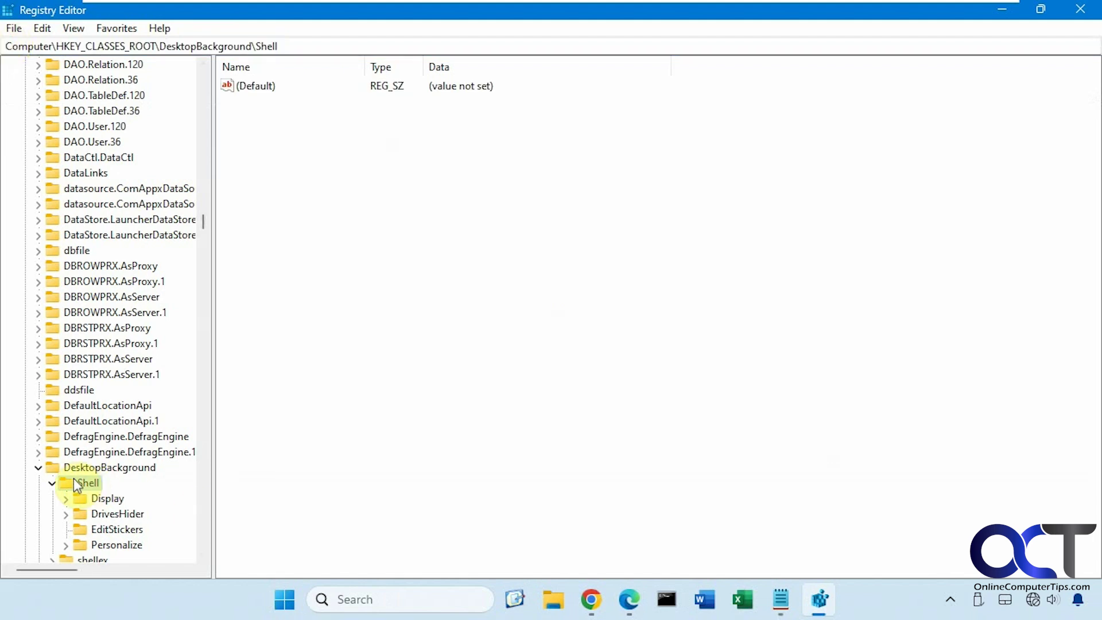
click(781, 600)
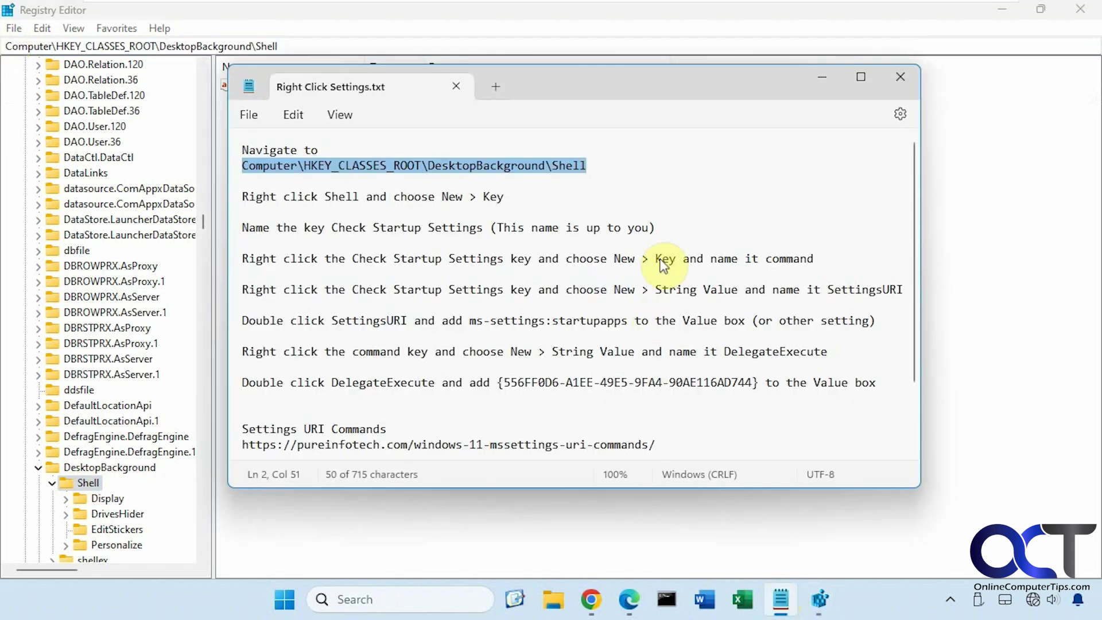
click(671, 261)
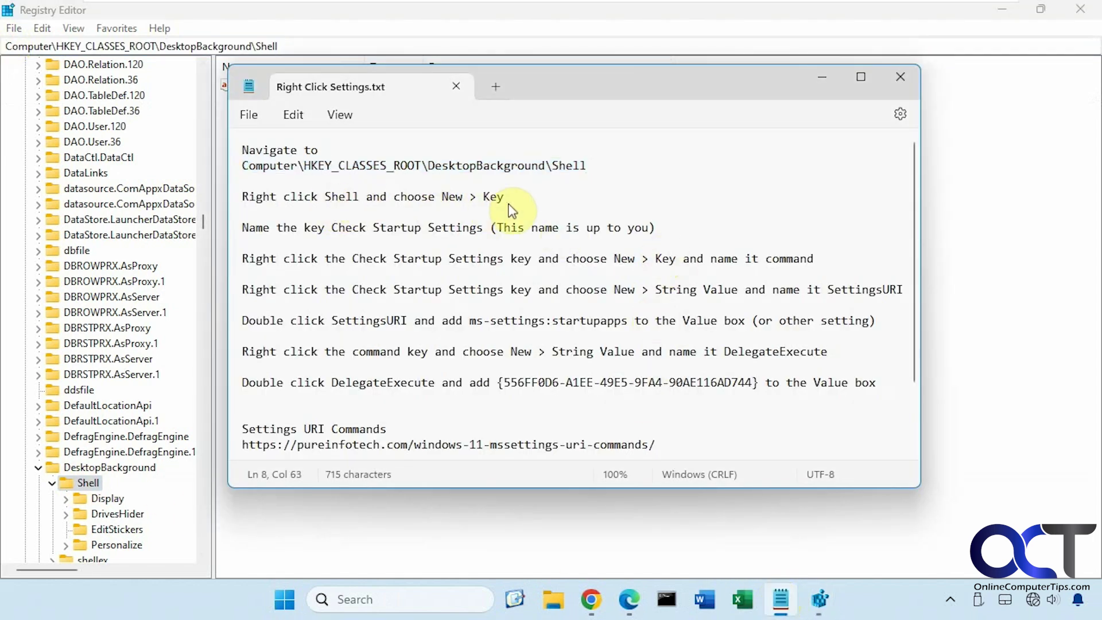
drag(482, 227, 331, 228)
key(ctrl+c)
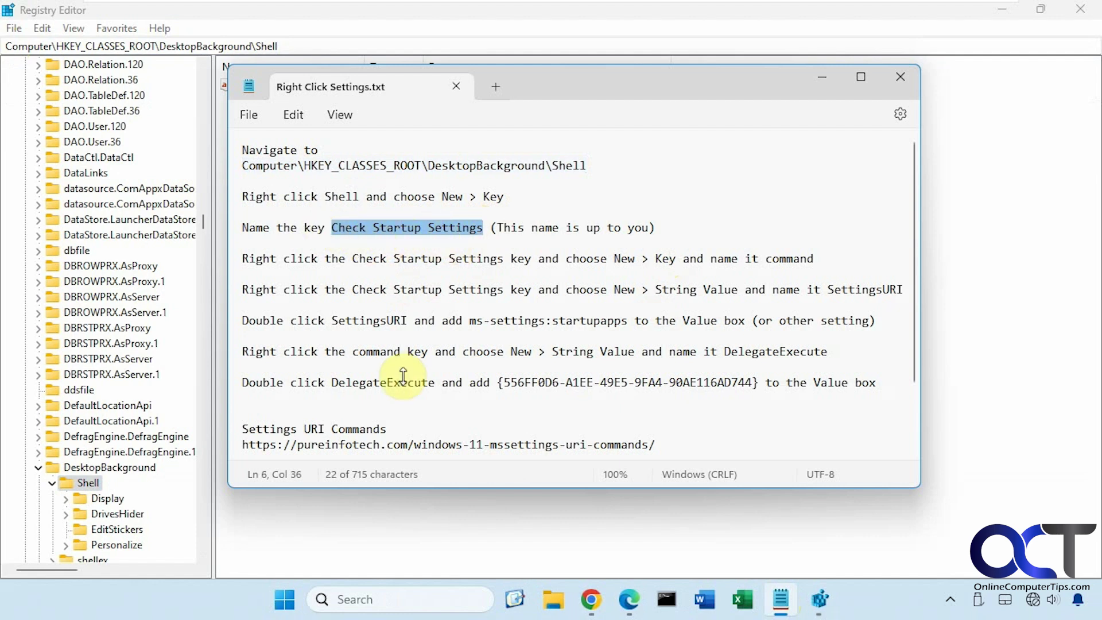
Create a 'Check Startup Settings' key under Shell and mark 'command' in the notes.
click(411, 531)
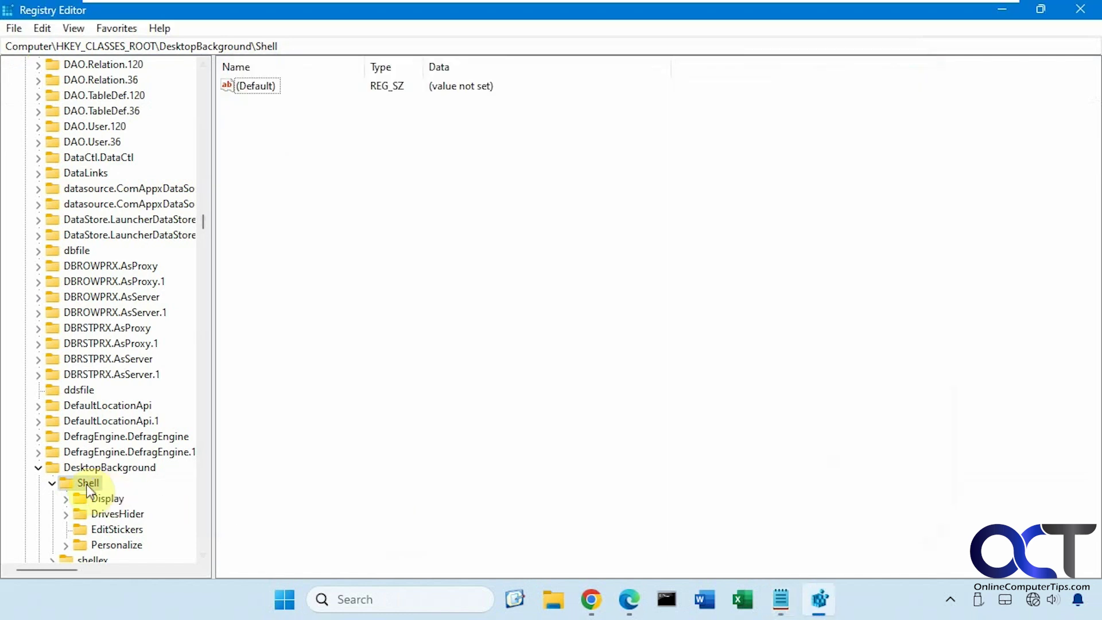
right_click(317, 337)
mouse_move(358, 342)
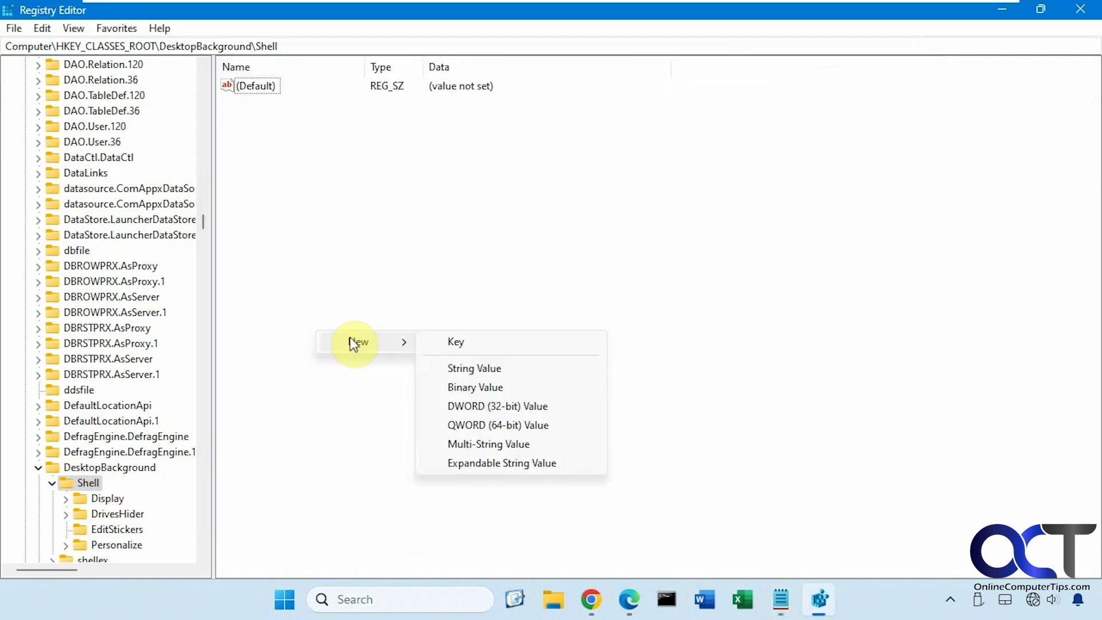
click(449, 343)
key(ctrl+v)
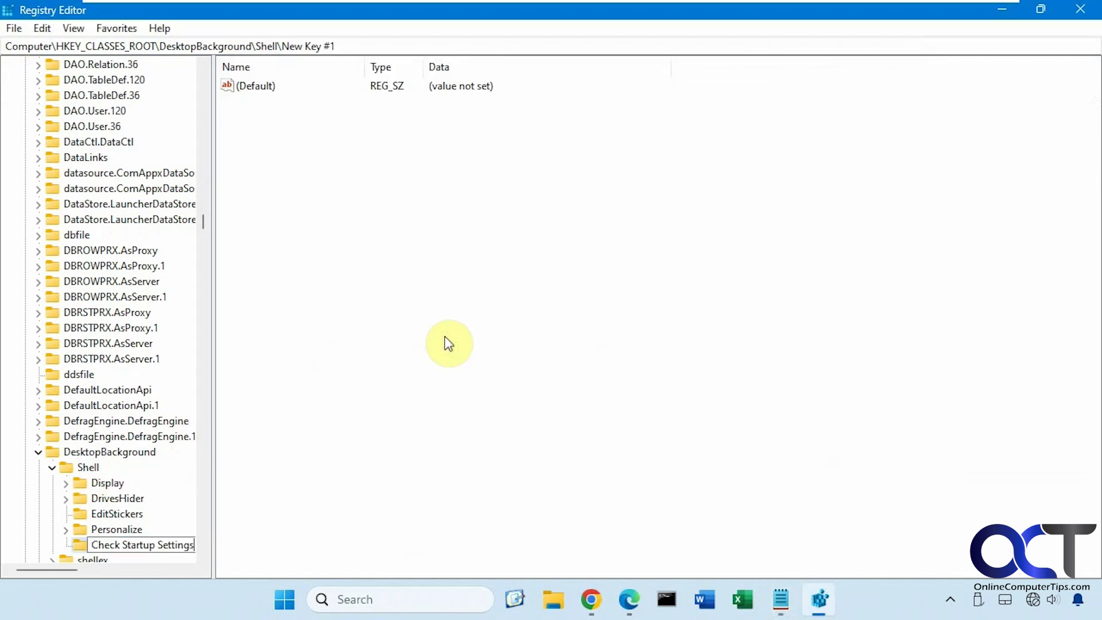
key(Return)
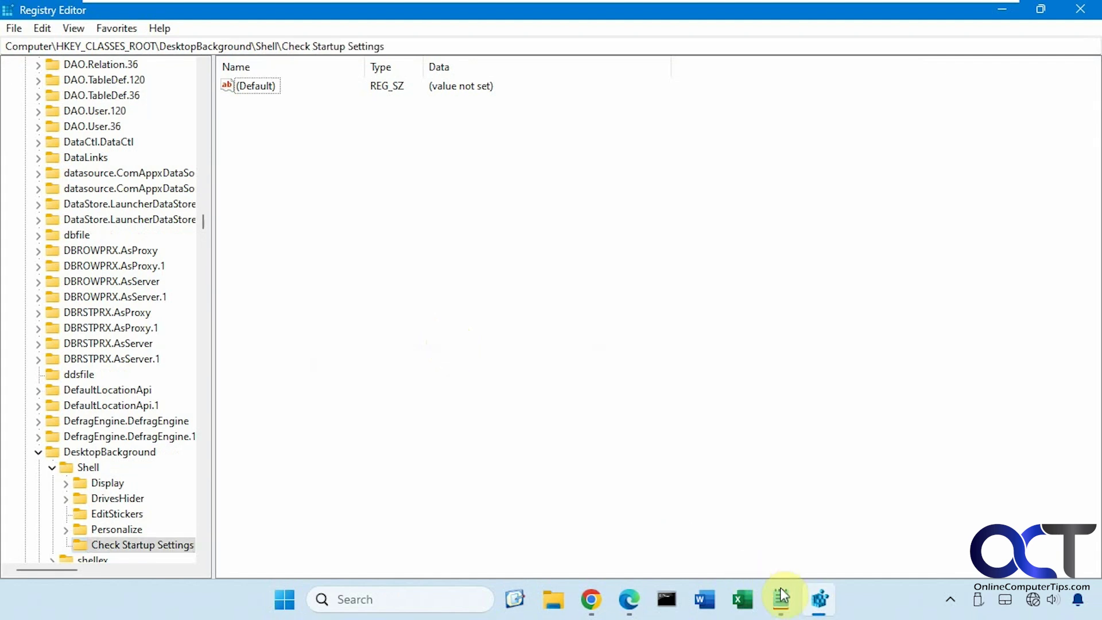
click(779, 601)
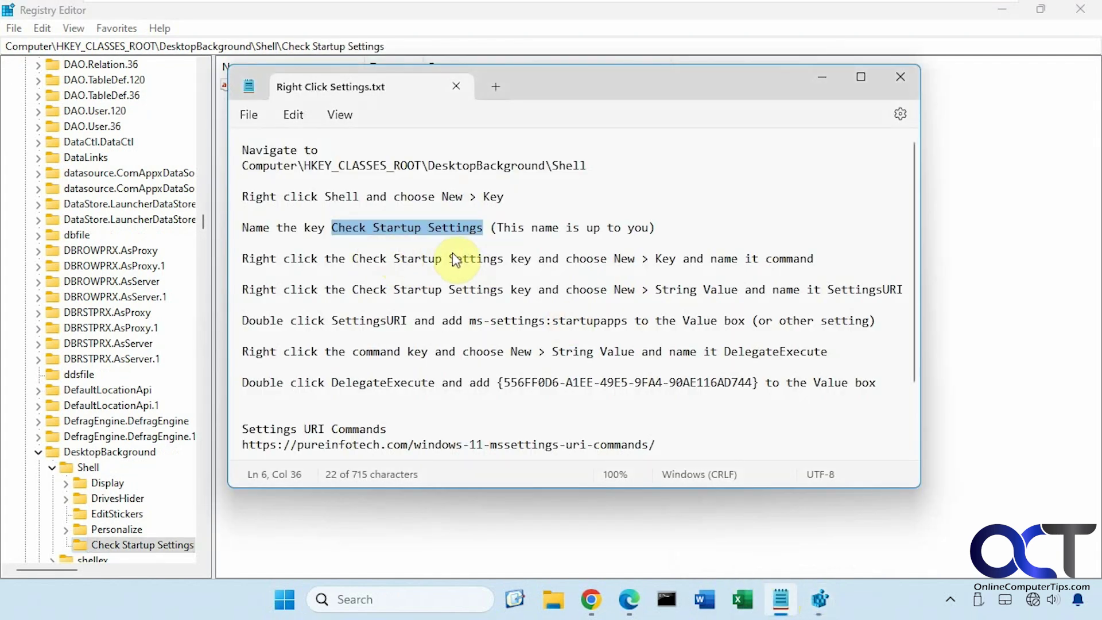
double_click(787, 259)
key(ctrl+c)
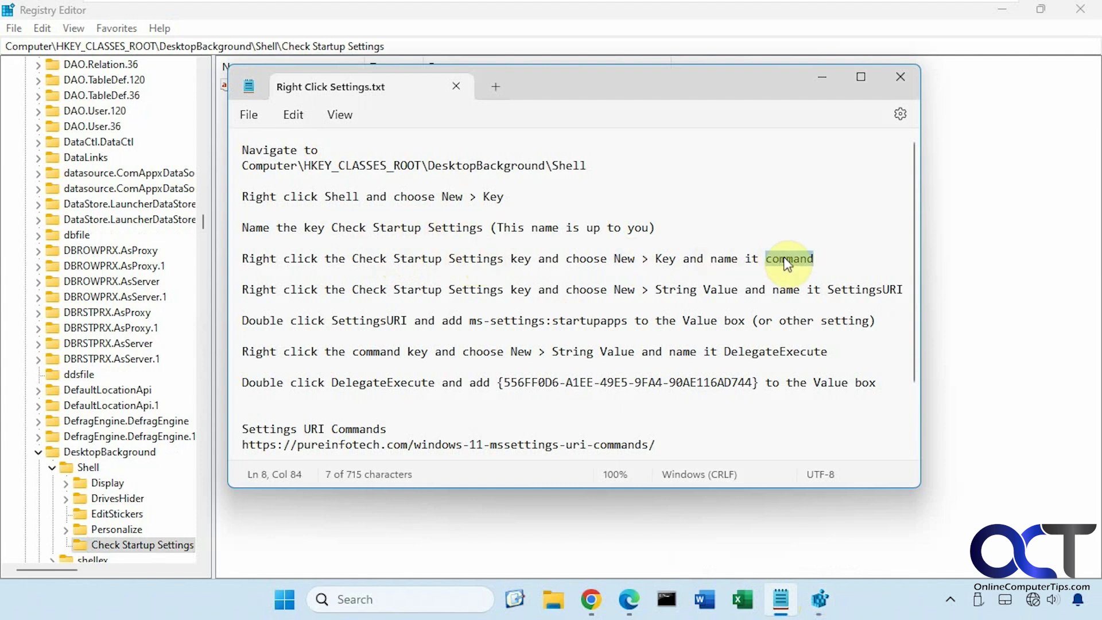
Add a 'command' subkey under Check Startup Settings and mark 'SettingsURI' in the notes.
click(338, 517)
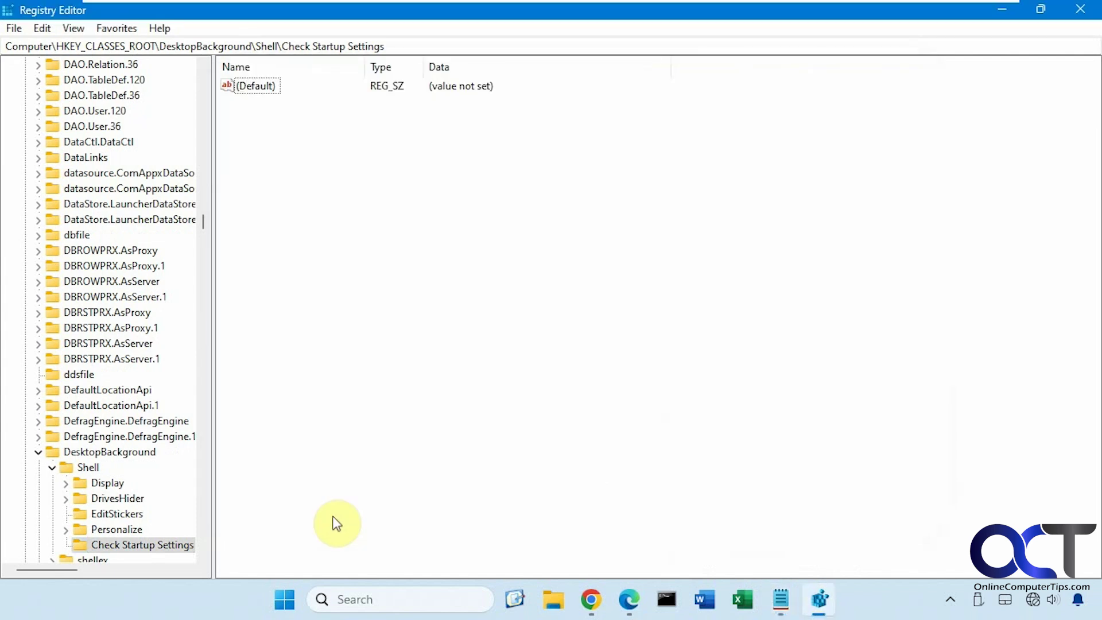
right_click(177, 546)
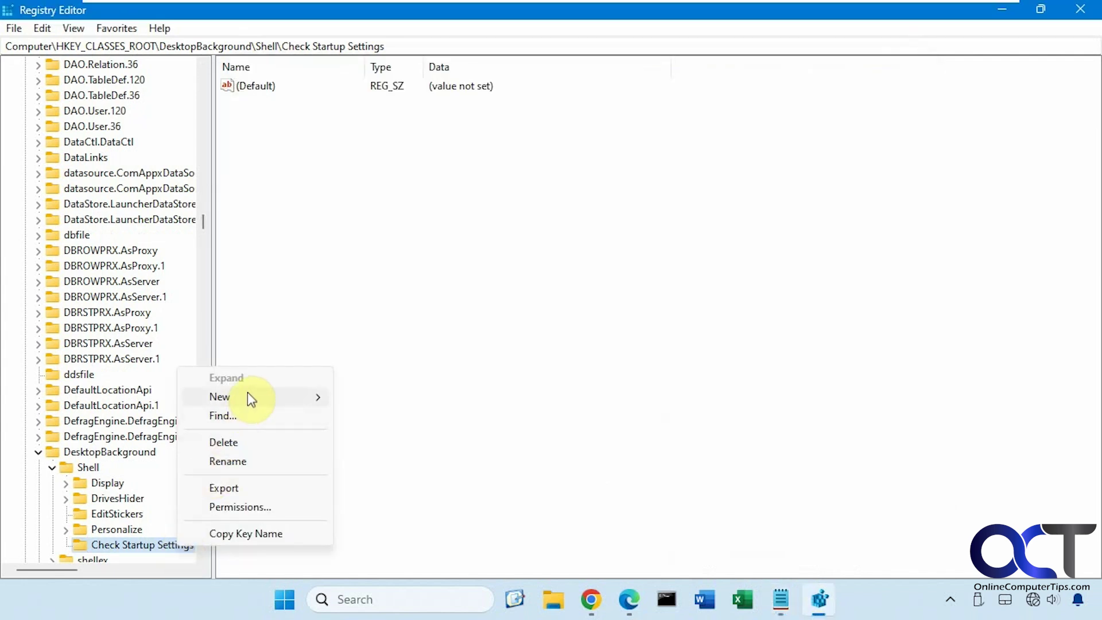
right_click(332, 300)
mouse_move(370, 304)
click(467, 310)
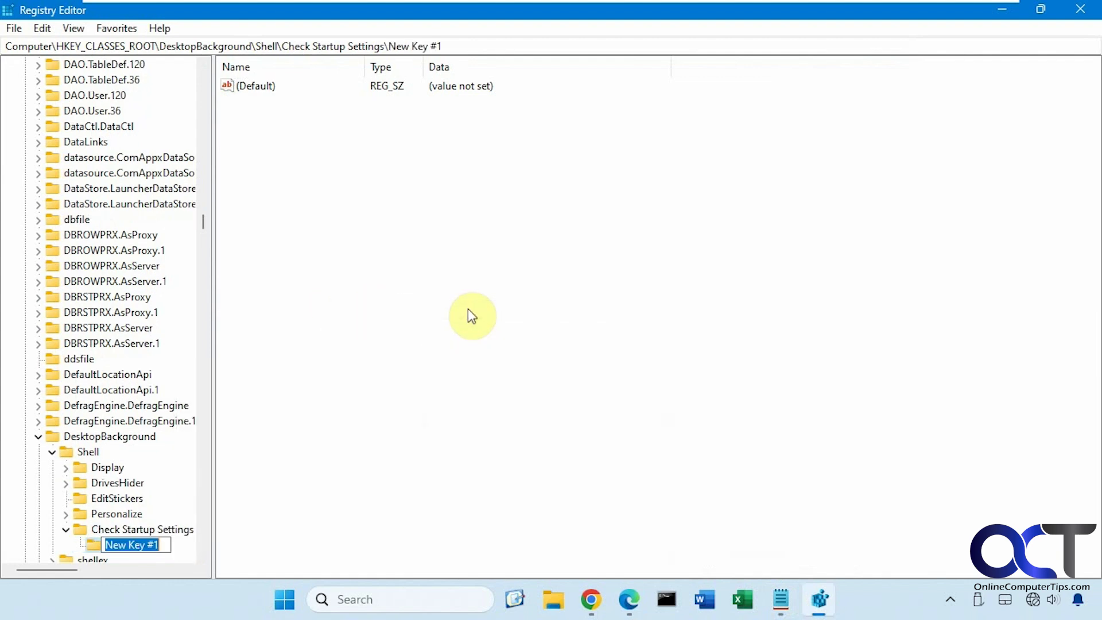
key(ctrl+v)
key(Return)
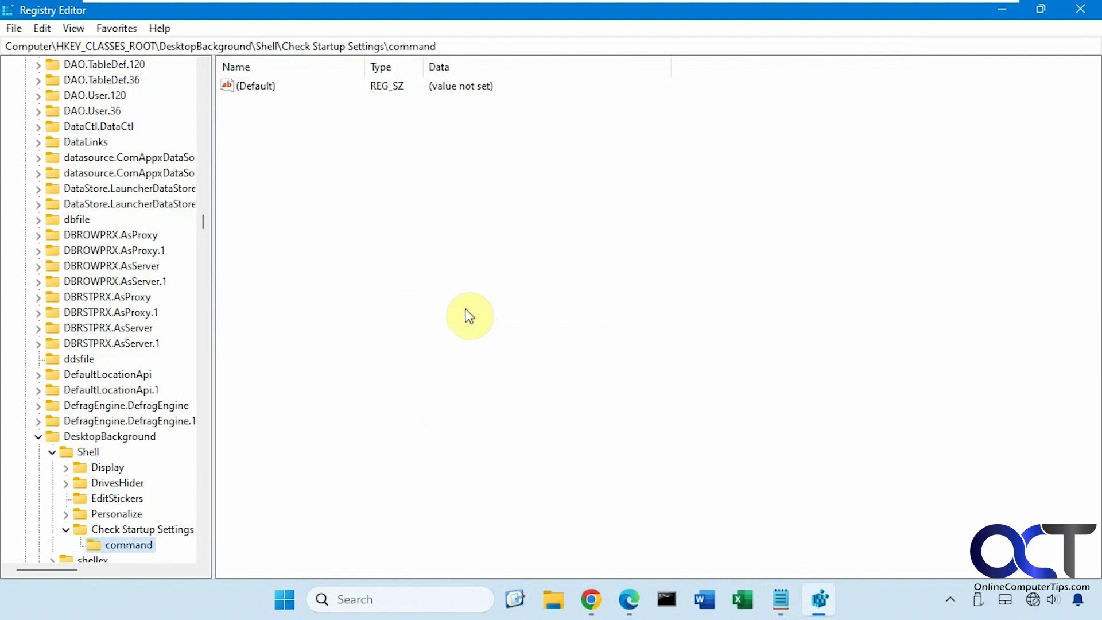
click(781, 599)
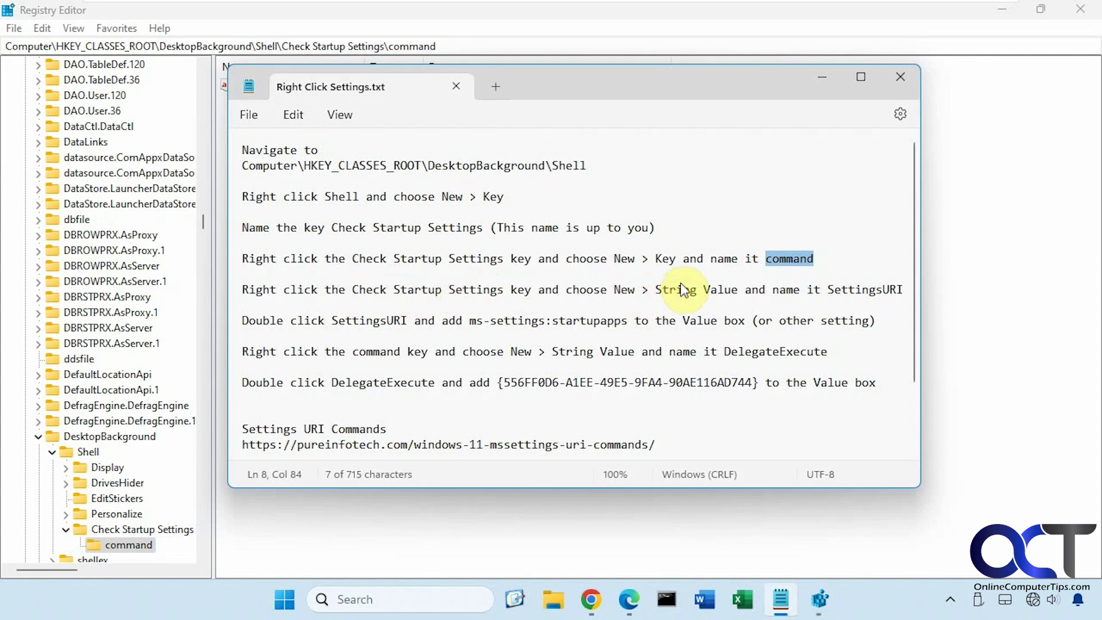
double_click(858, 292)
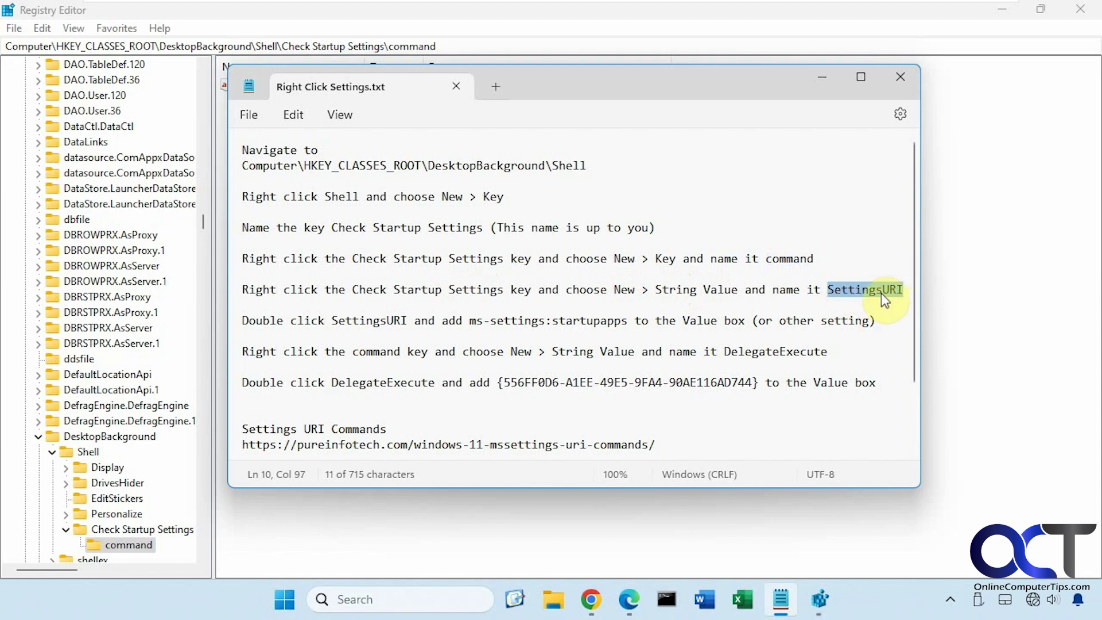
Add a SettingsURI string value to Check Startup Settings and mark ms-settings:startupapps in the notes.
click(156, 529)
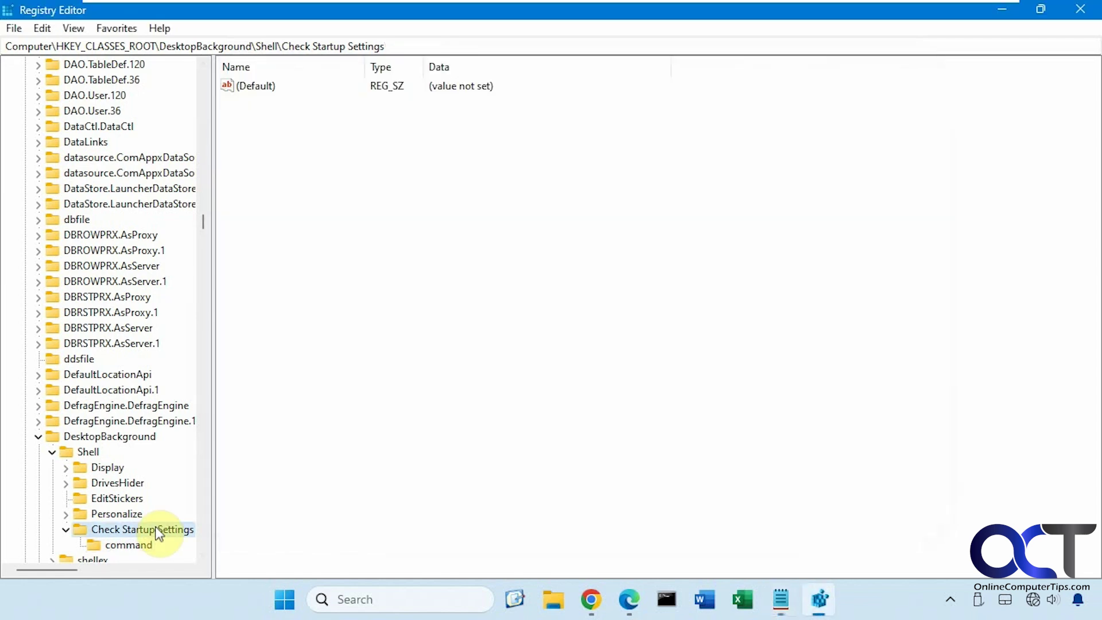
right_click(332, 307)
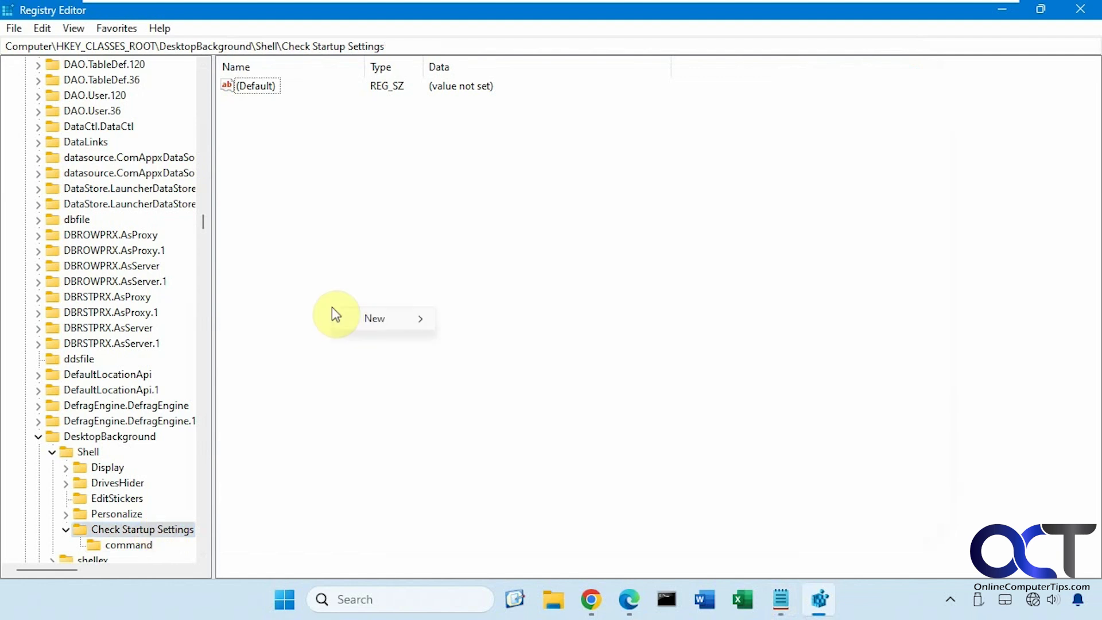
mouse_move(385, 318)
click(497, 345)
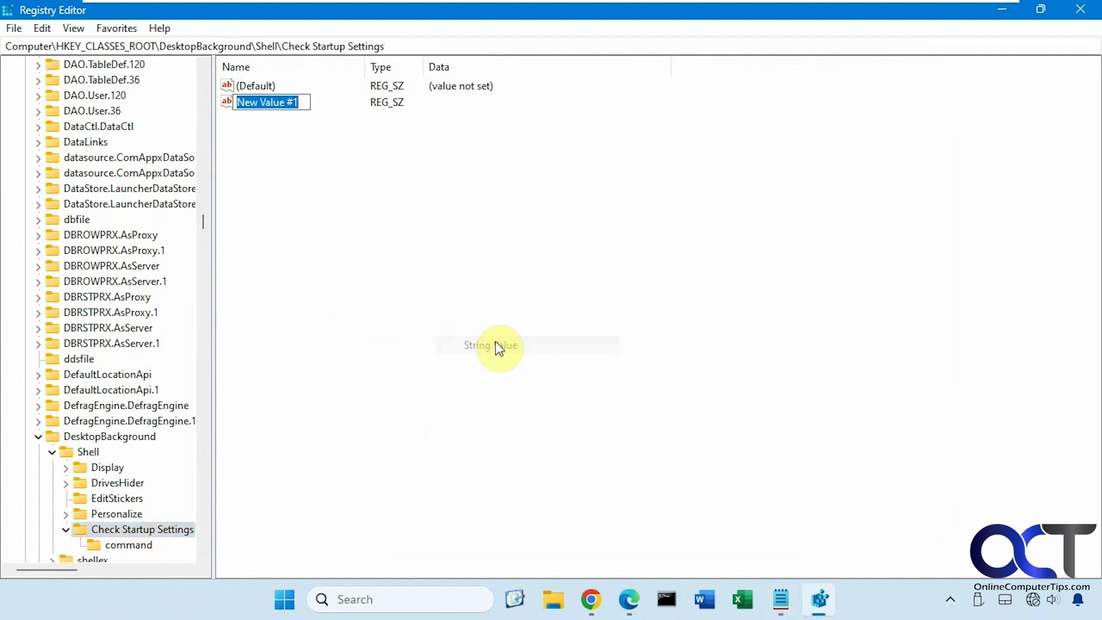
text(SettingsURI)
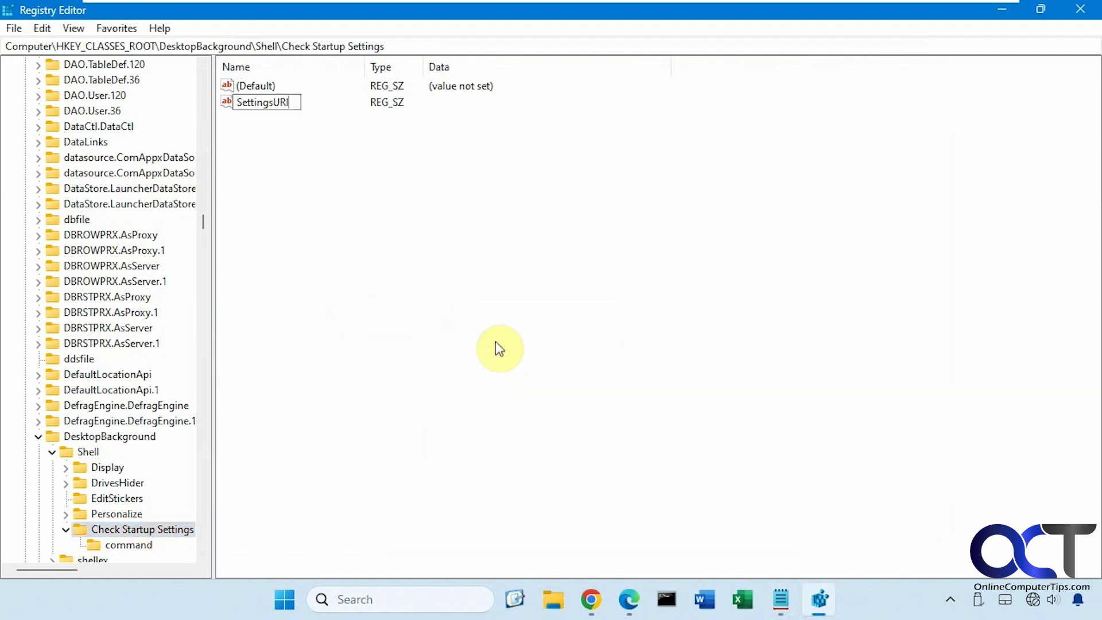
key(Return)
click(781, 600)
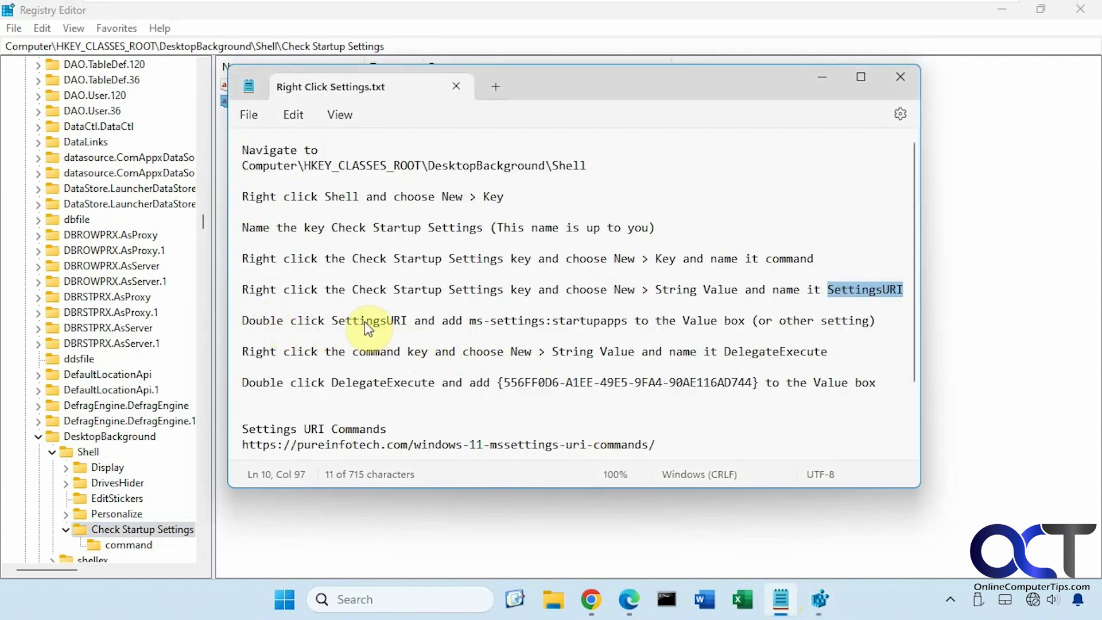
drag(628, 321, 494, 325)
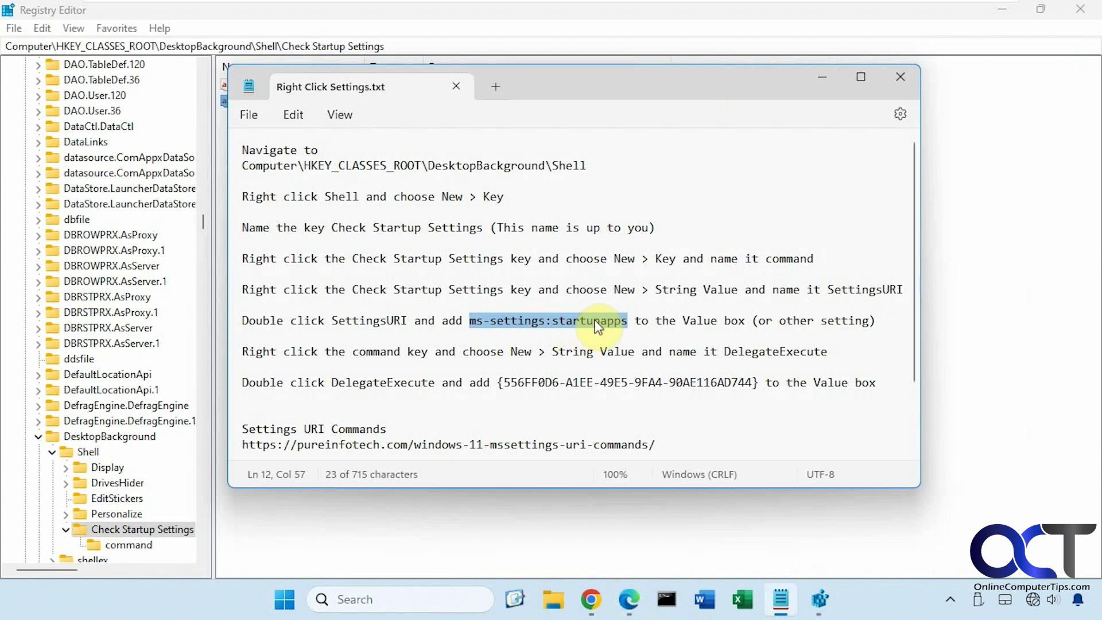
Scroll through the Windows 11 ms-settings command list in Edge, then minimize the browser.
click(629, 598)
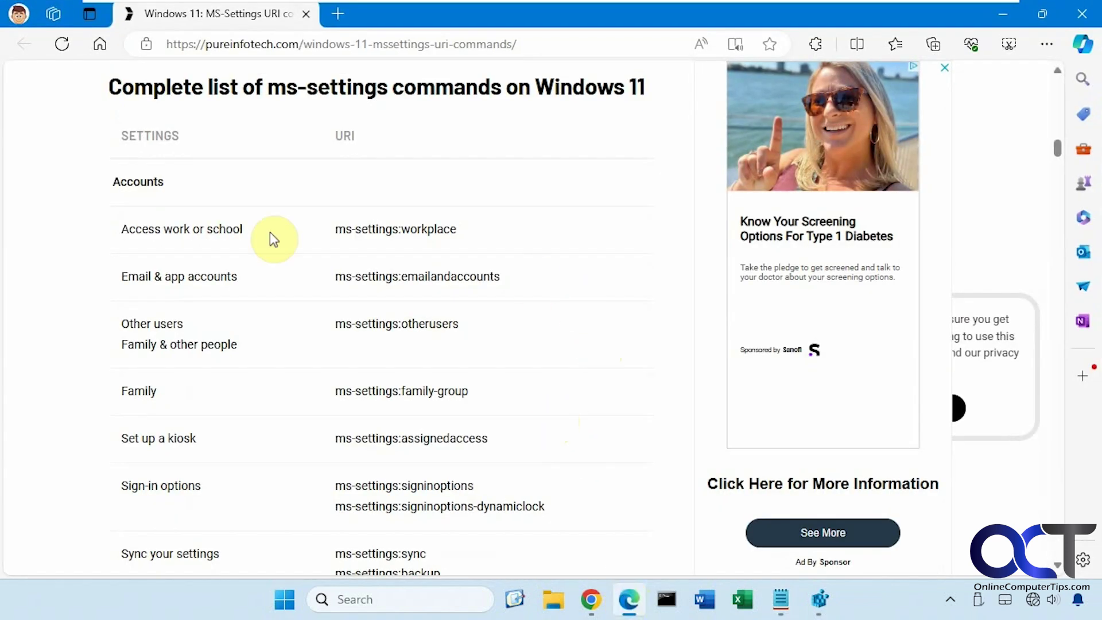
scroll(432, 352, down, 1)
scroll(452, 345, down, 4)
scroll(452, 345, down, 1)
scroll(449, 344, up, 1)
scroll(445, 339, up, 1)
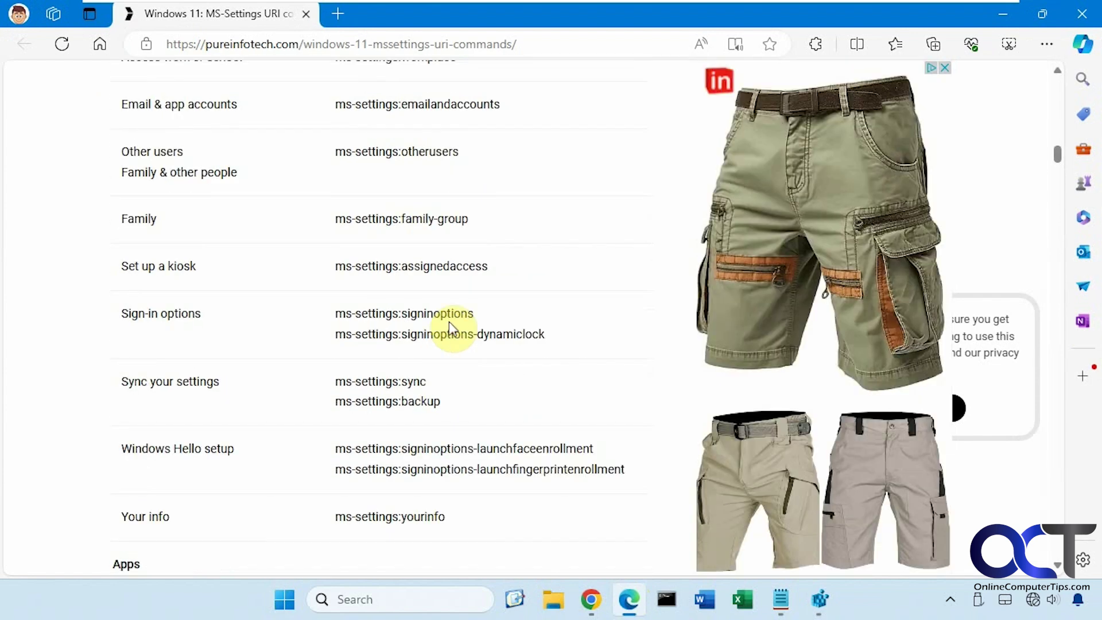
click(1009, 16)
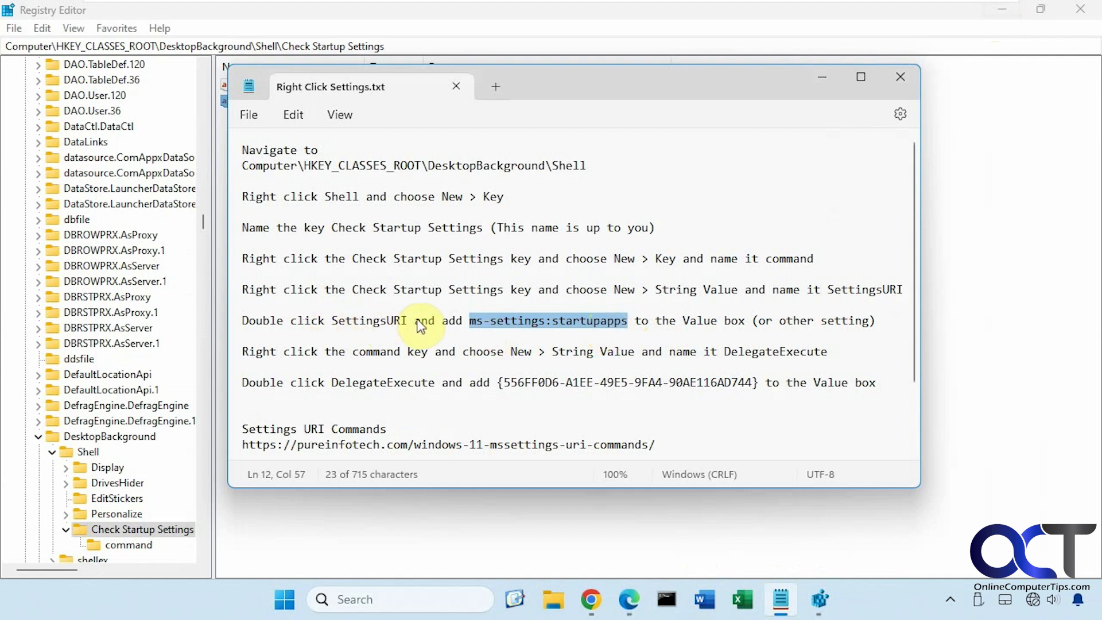
Set SettingsURI's data to ms-settings:startupapps and bring the instructions note forward.
click(458, 542)
double_click(275, 103)
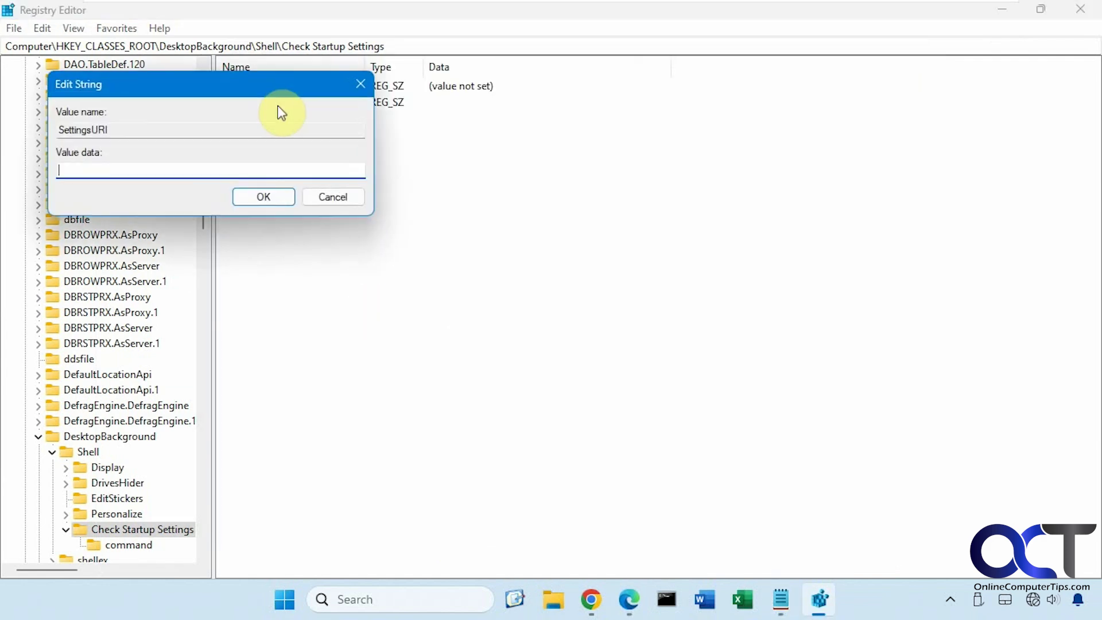
text(ms-settings:startupapps)
click(259, 197)
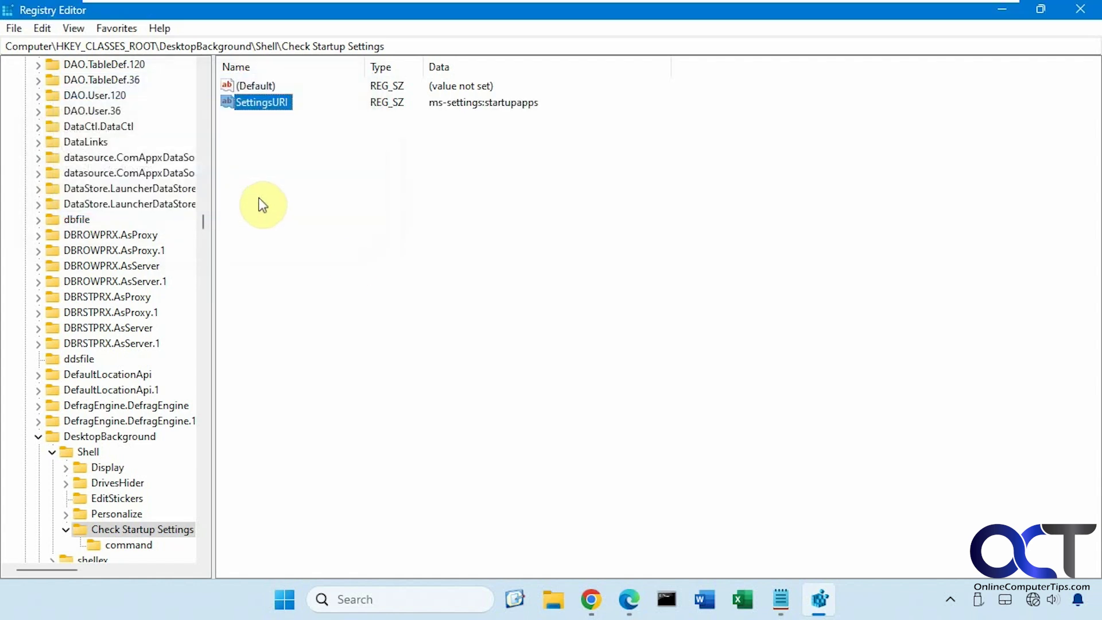
click(780, 600)
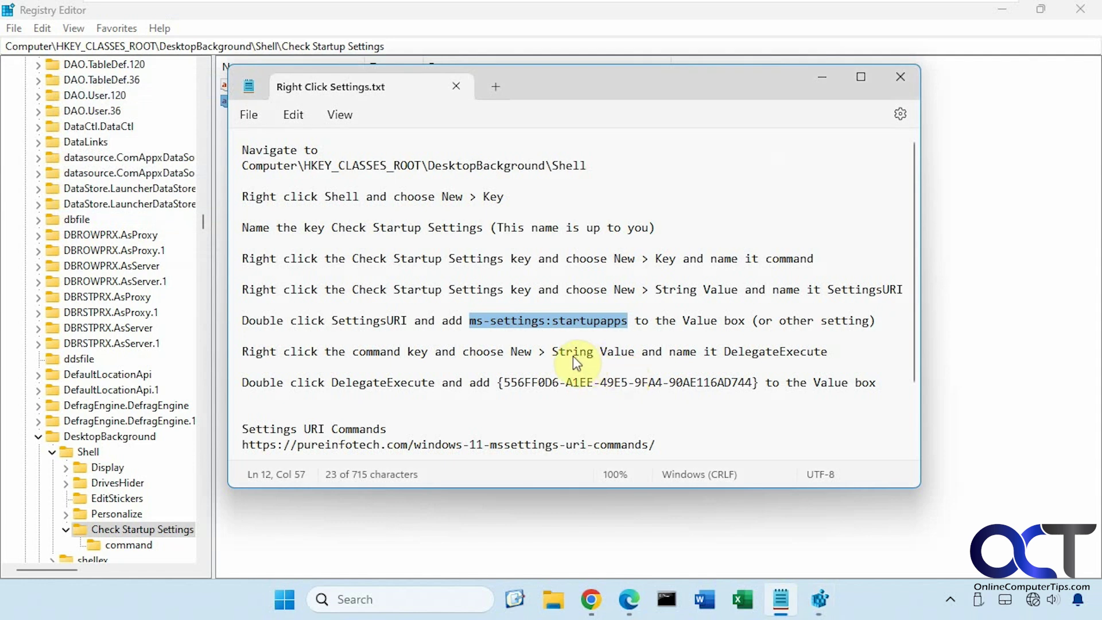
Copy 'DelegateExecute' from the notes and create a string value with that name under command.
double_click(769, 352)
key(ctrl+c)
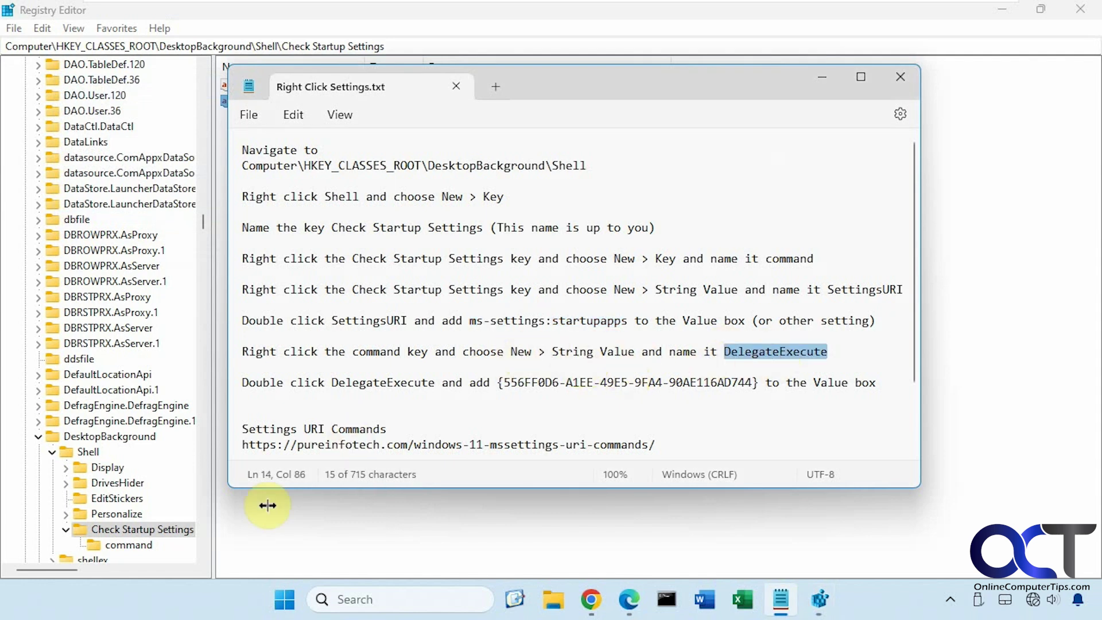
click(131, 545)
right_click(333, 368)
mouse_move(379, 362)
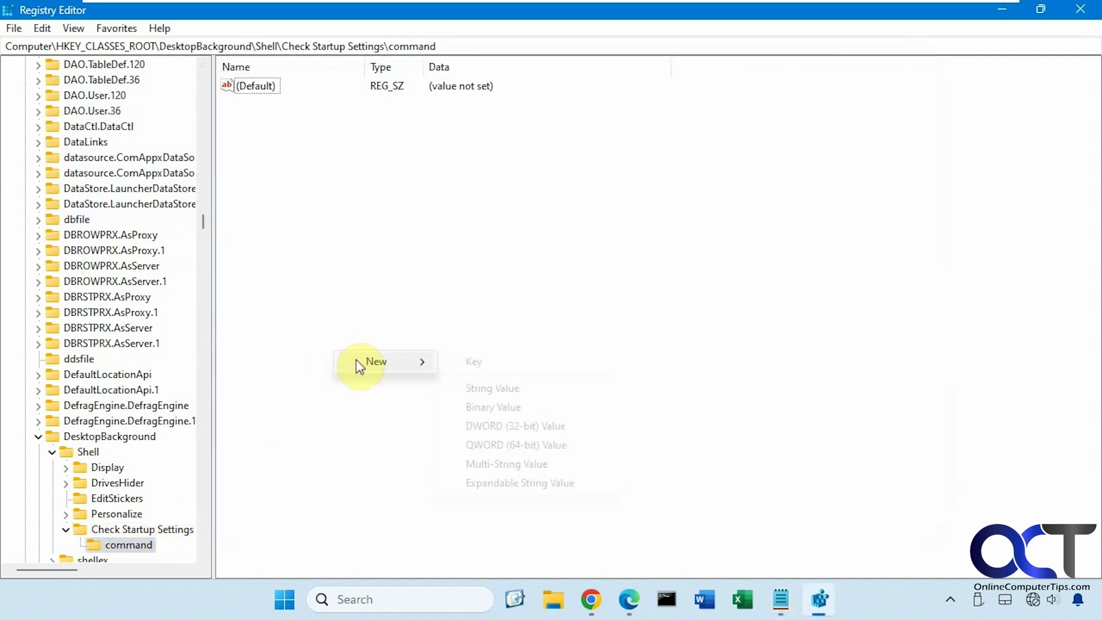
click(493, 389)
key(ctrl+v)
key(Return)
Set DelegateExecute's data to {556FF0D6-A1EE-49E5-9FA4-90AE116AD744} copied from the notes.
click(781, 599)
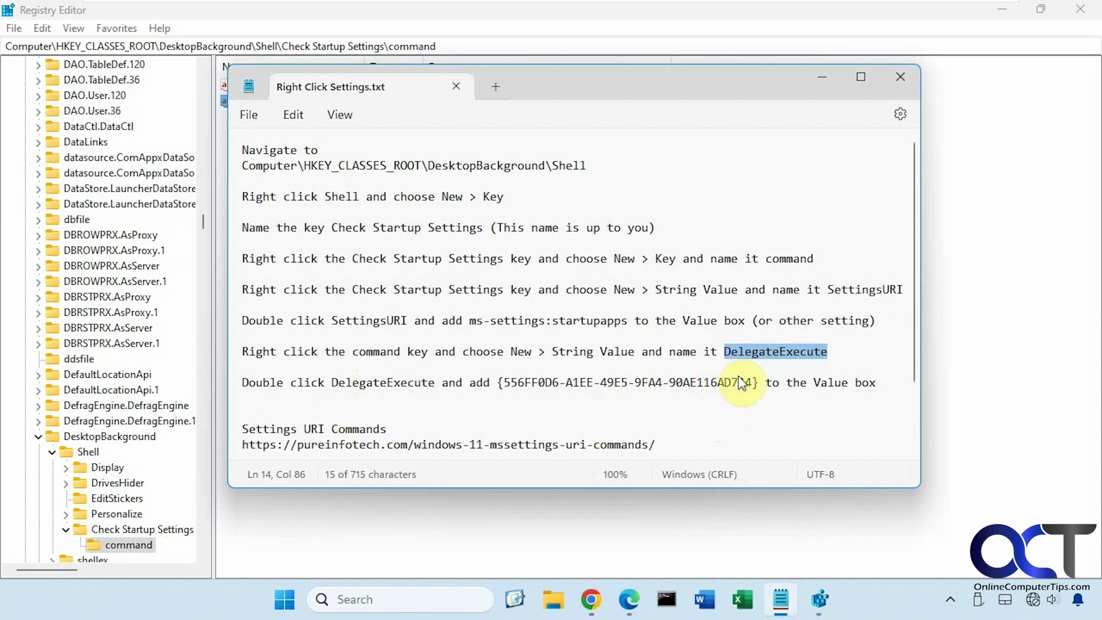
mouse_move(758, 382)
mouse_down()
mouse_move(527, 385)
mouse_move(488, 374)
mouse_up()
key(ctrl+c)
click(573, 529)
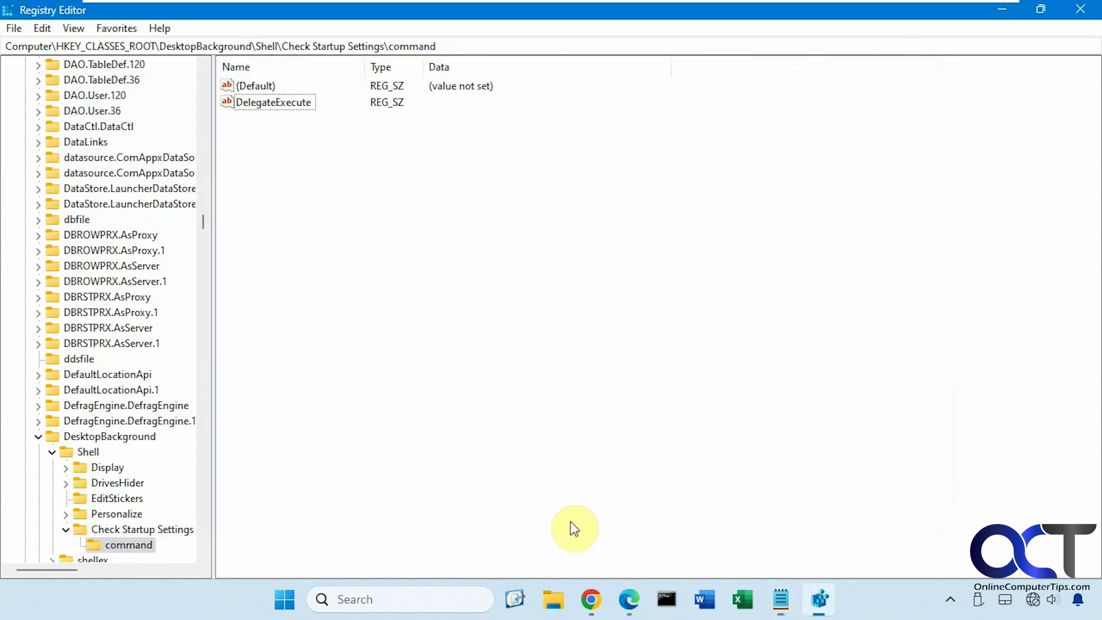
double_click(284, 104)
key(ctrl+v)
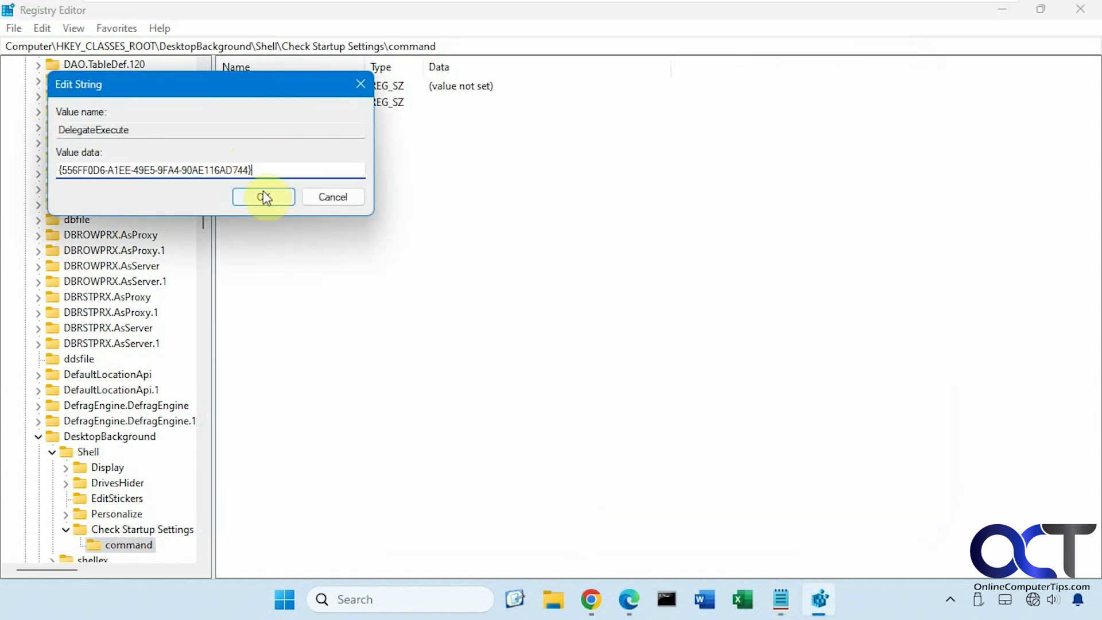
click(263, 196)
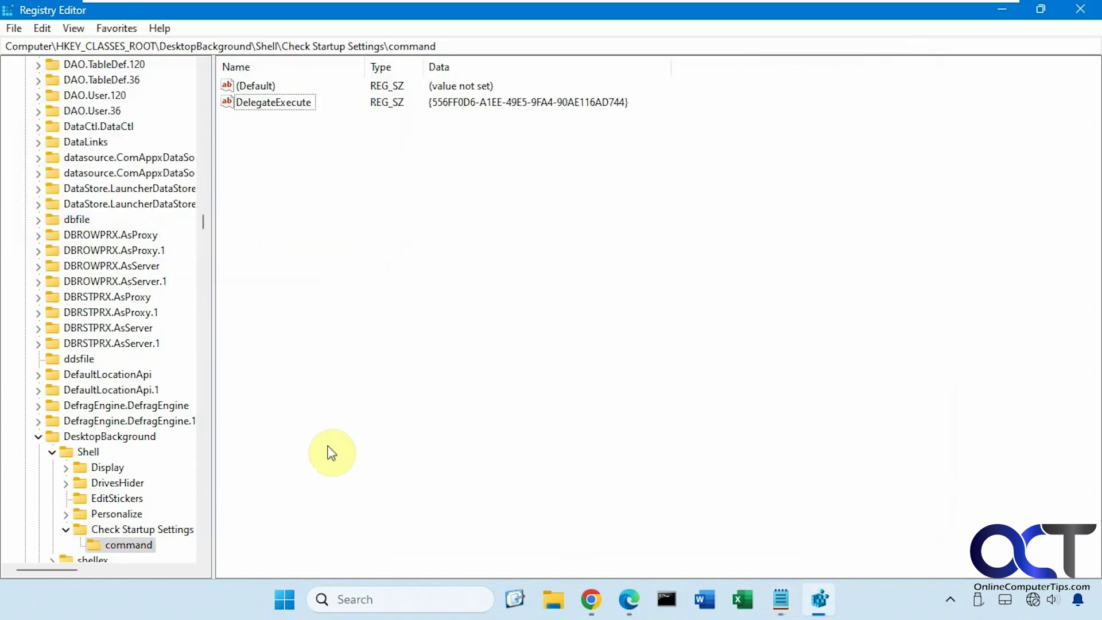
Compare the Check Startup Settings and command values, briefly show Edge, and return to Check Startup Settings.
click(117, 528)
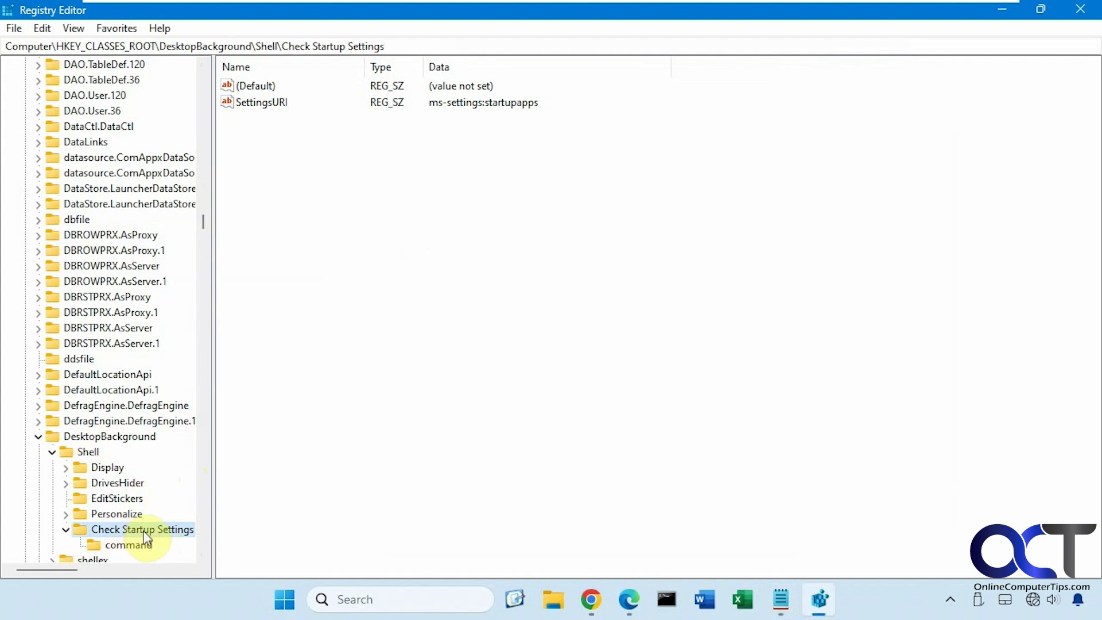
click(132, 546)
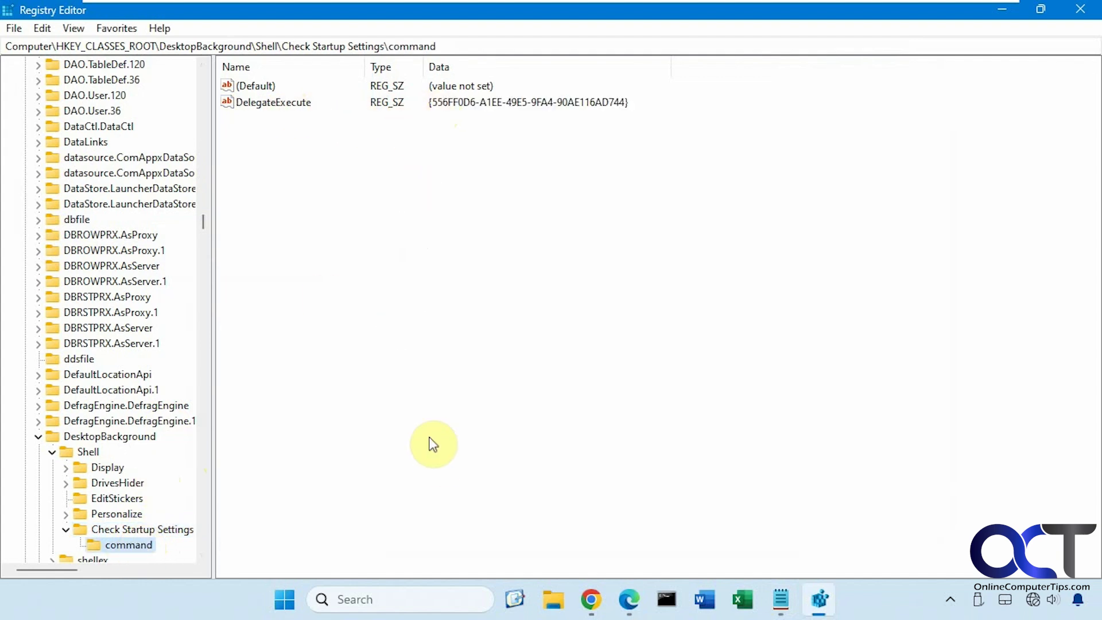
click(135, 530)
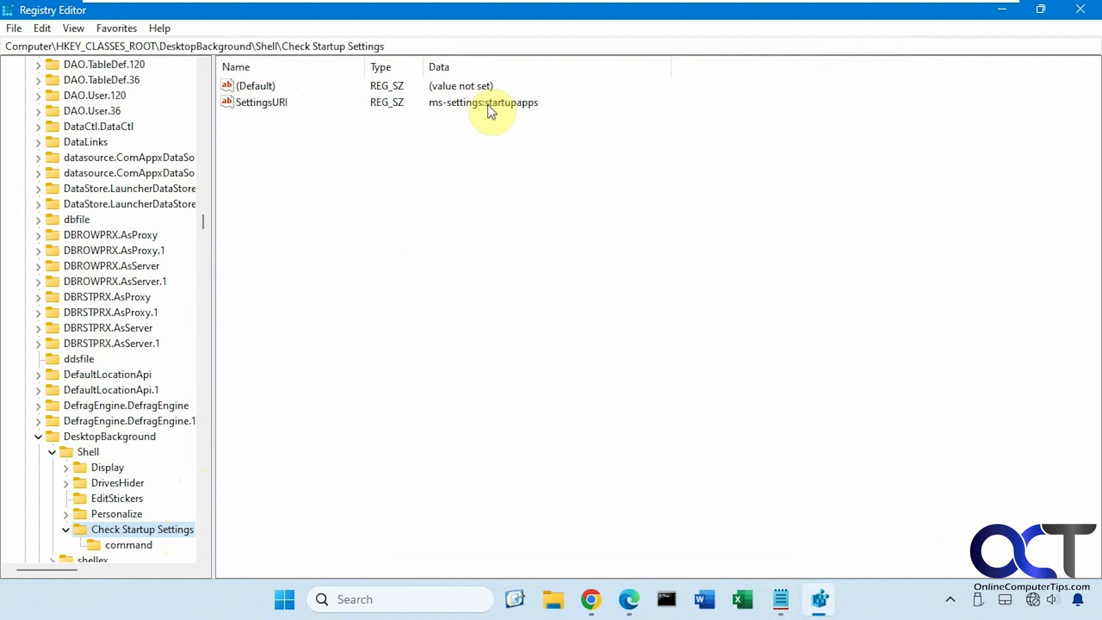
click(626, 608)
click(626, 607)
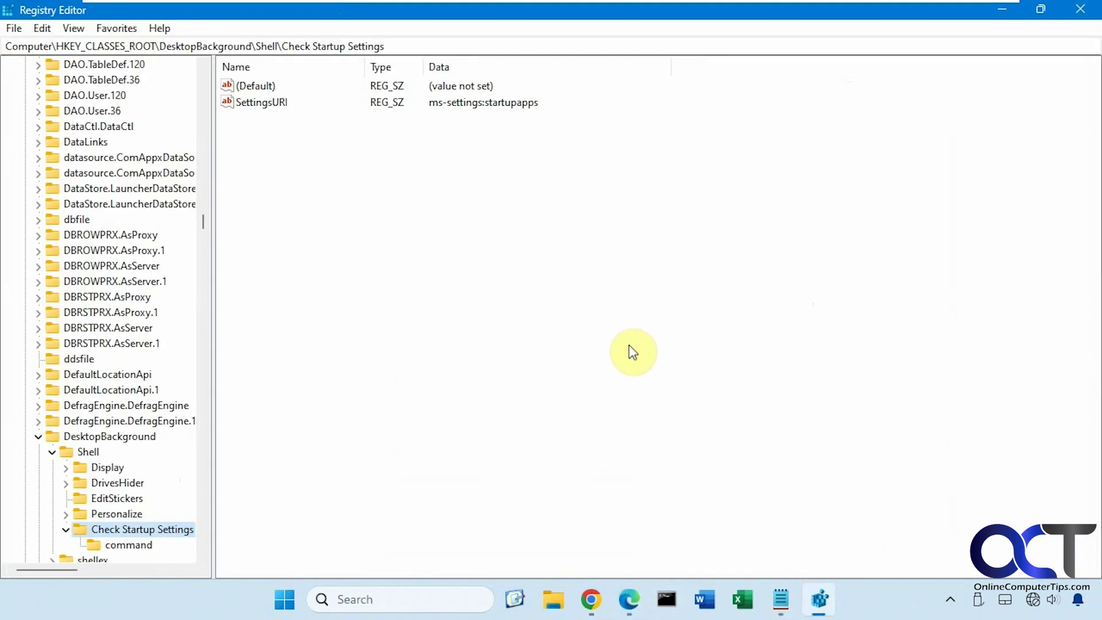
Minimize Registry Editor and open the desktop context menu listing Check Startup Settings.
click(1002, 13)
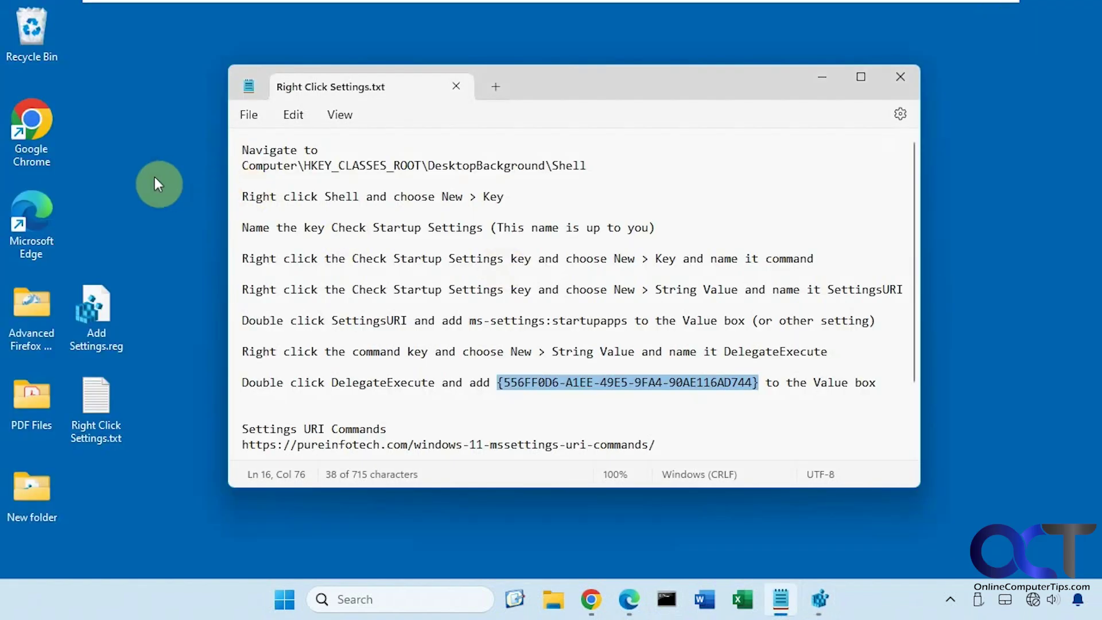
right_click(138, 178)
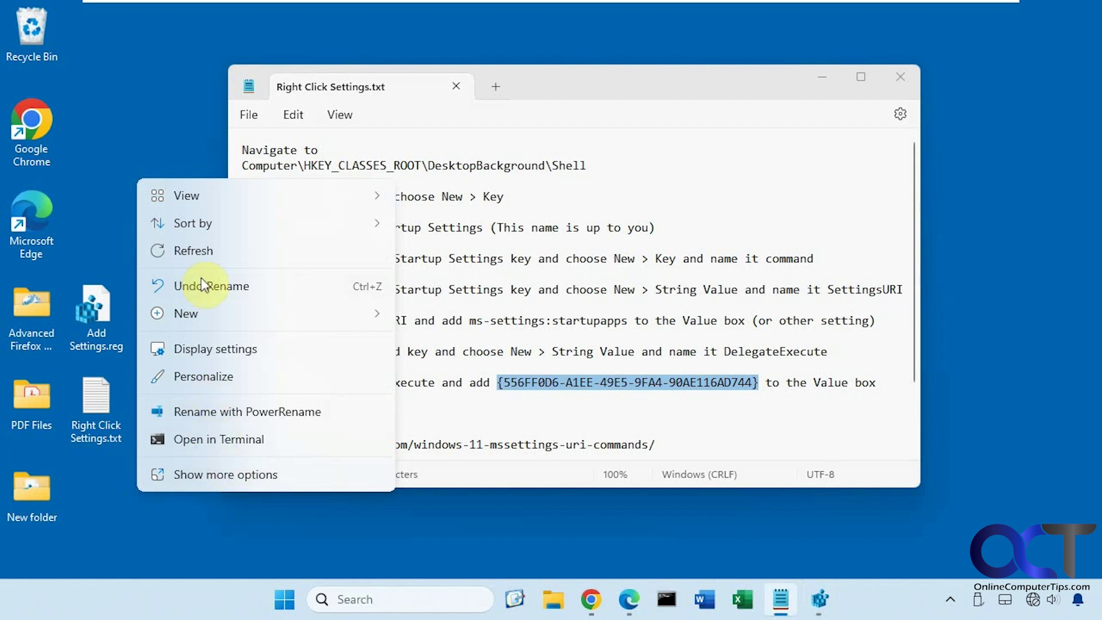
click(151, 140)
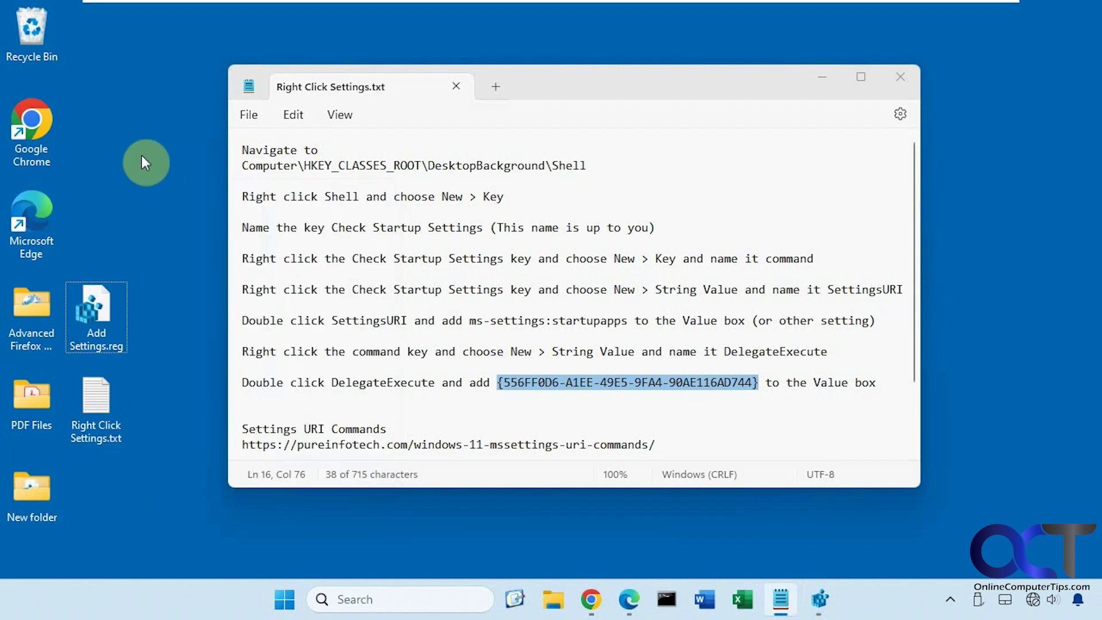
right_click(141, 158)
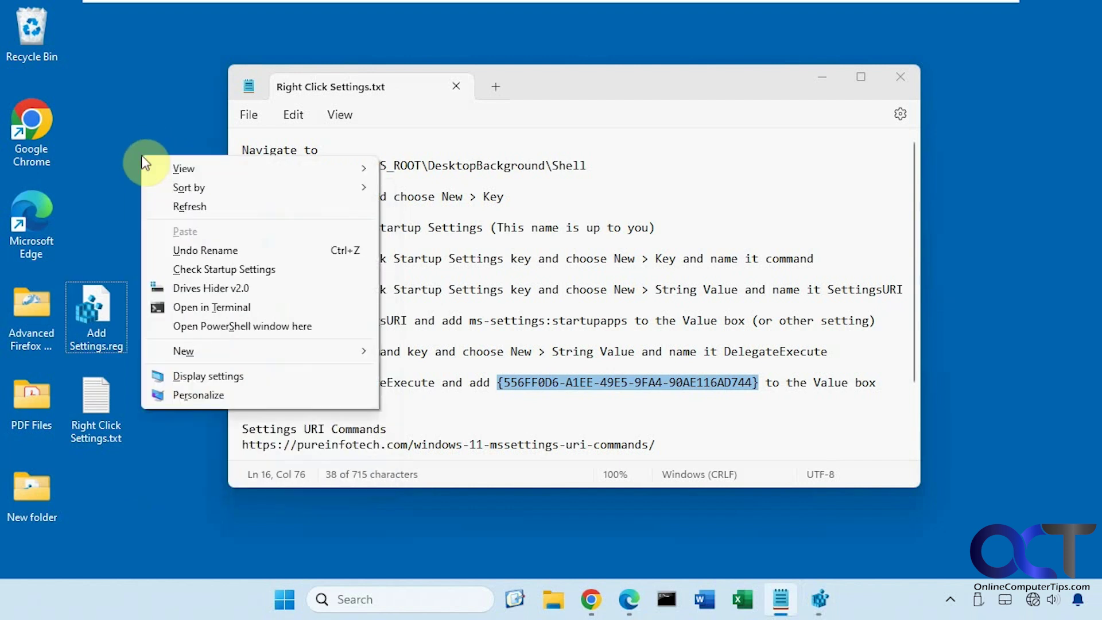
Run the Check Startup Settings desktop entry, verify Apps > Startup opens, then close Settings.
click(209, 270)
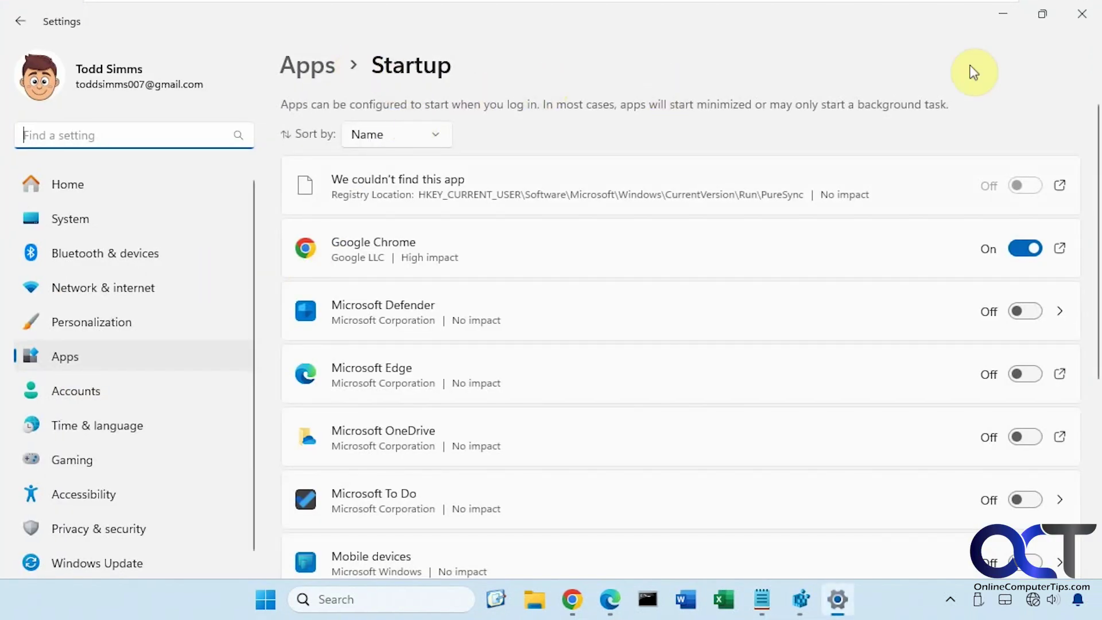
click(1082, 14)
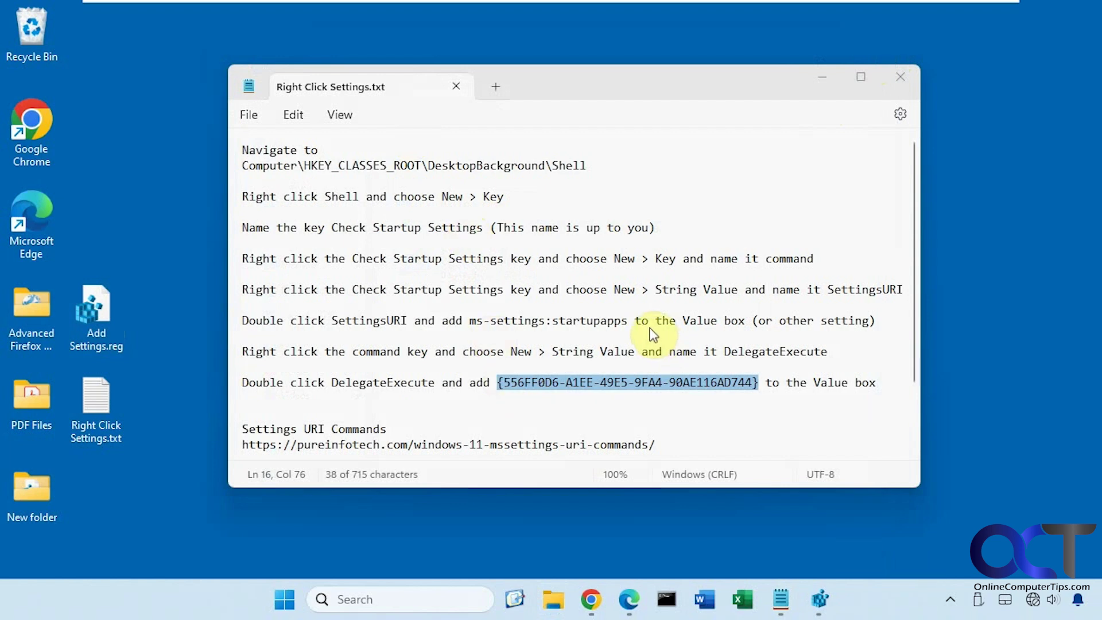
Inspect SettingsURI without changes, then show the command key's DelegateExecute GUID value.
click(820, 600)
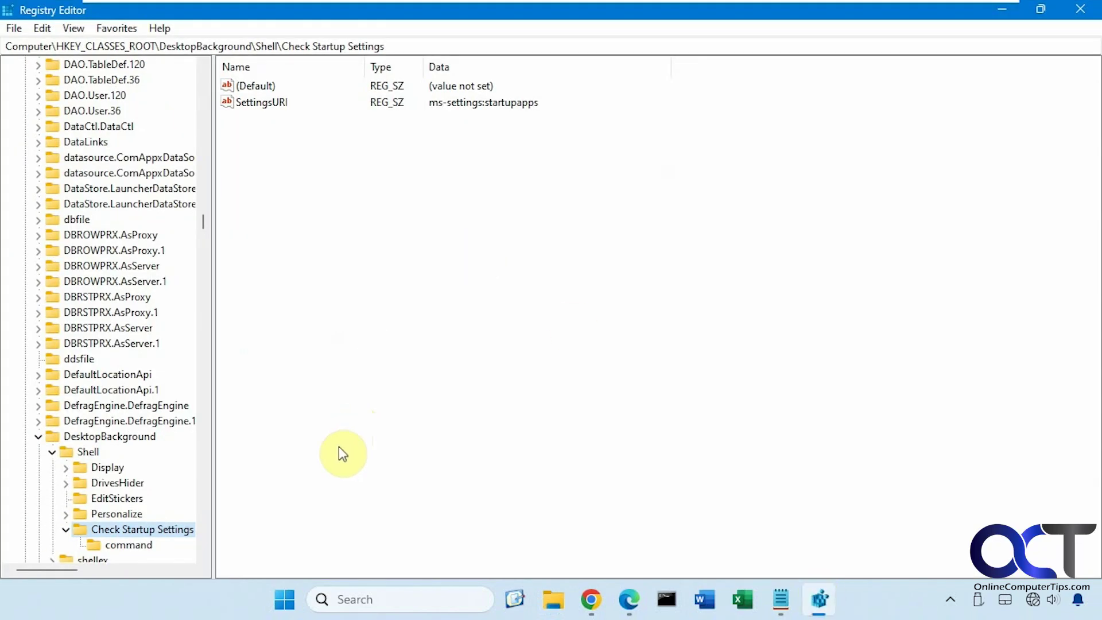
right_click(114, 534)
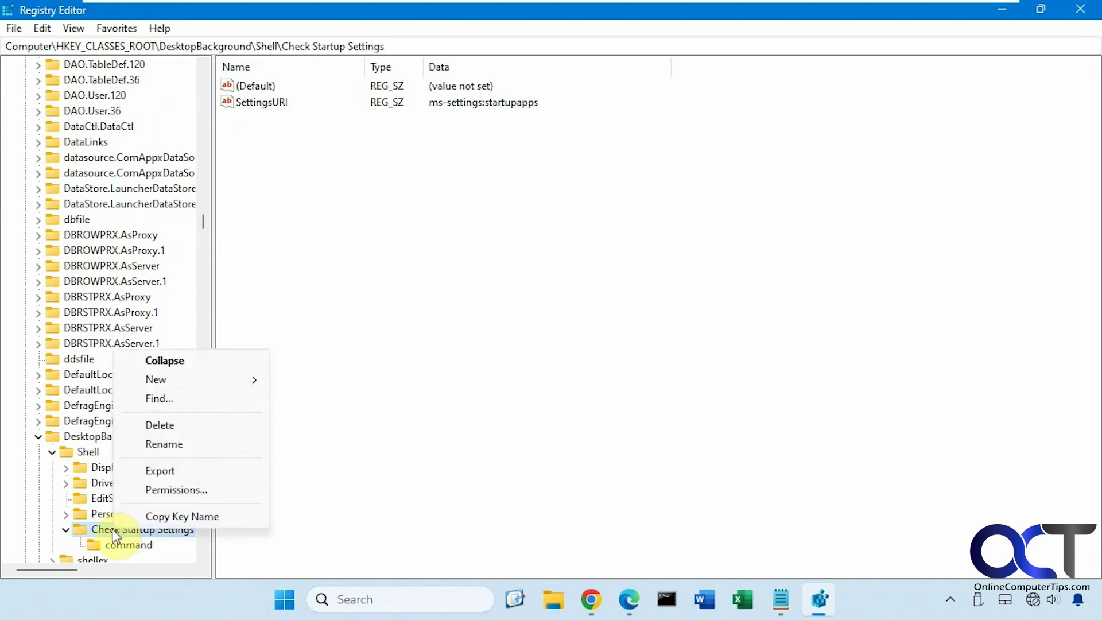
click(106, 530)
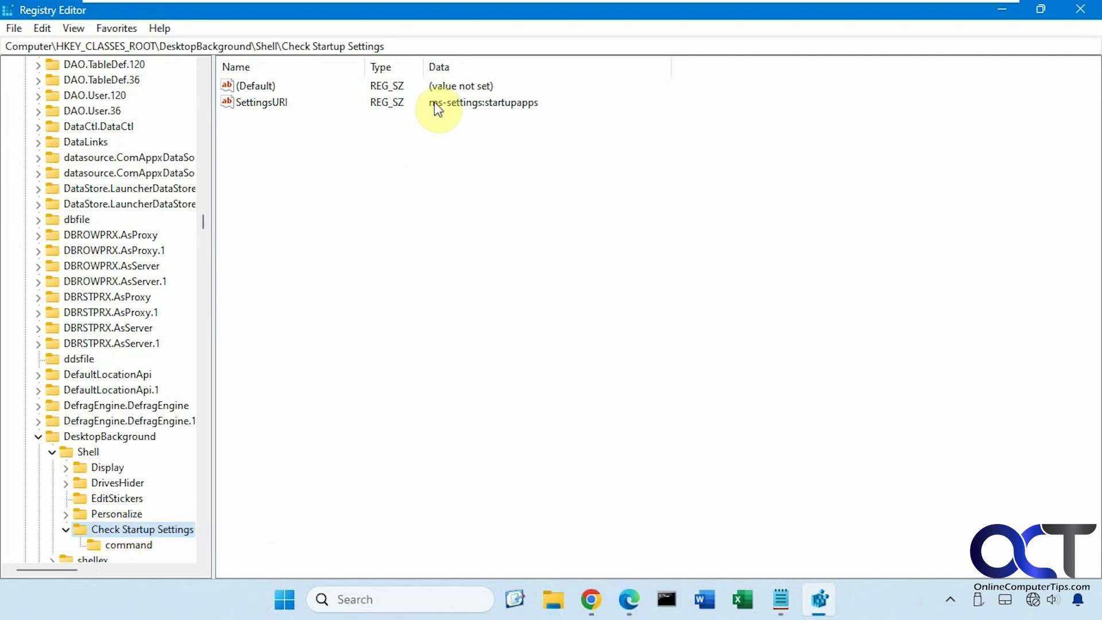
double_click(270, 103)
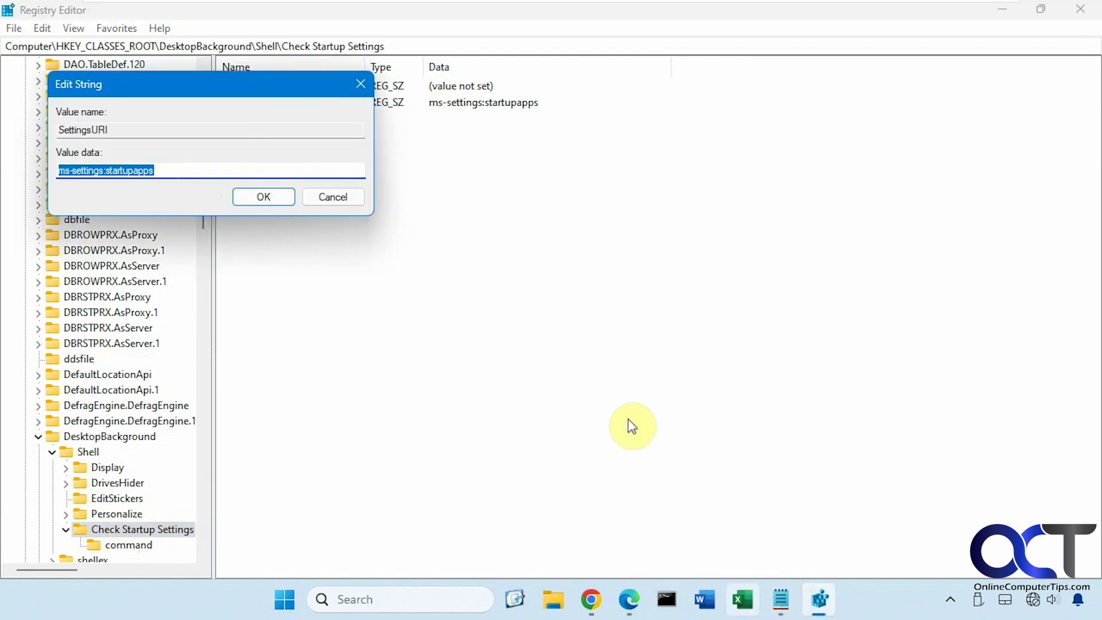
click(339, 197)
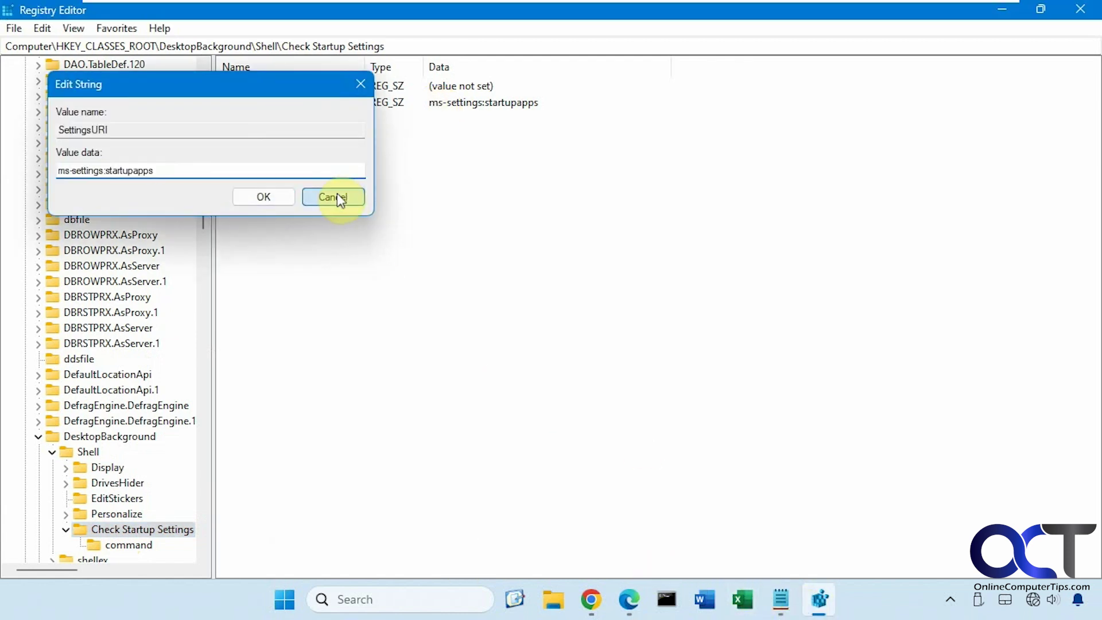
click(143, 545)
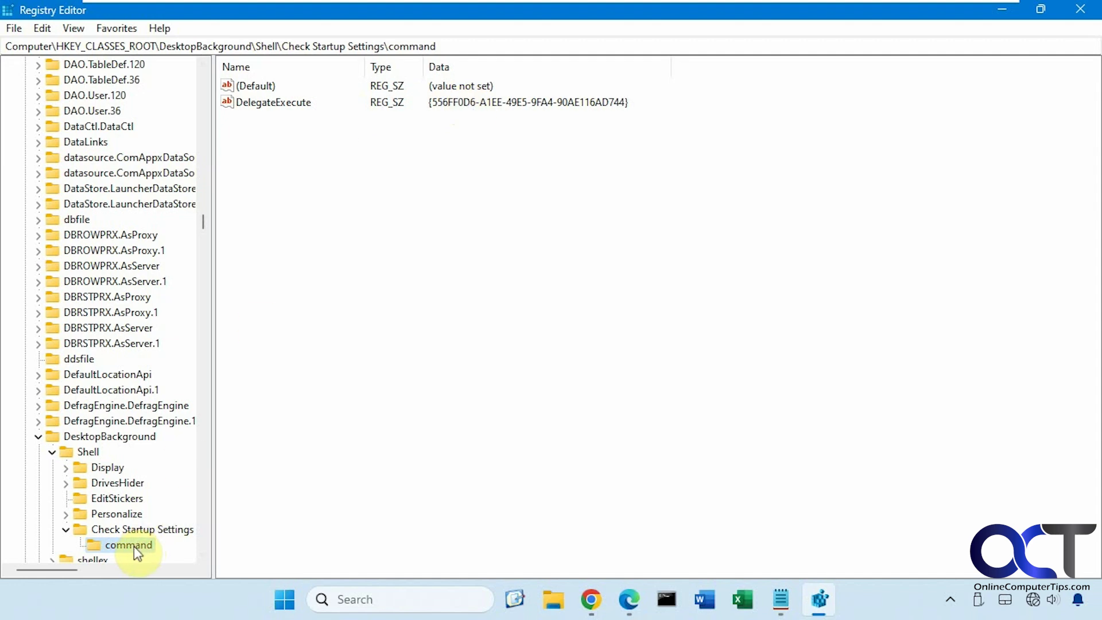
Select the Check Startup Settings key to show SettingsURI holding ms-settings:startupapps.
click(142, 530)
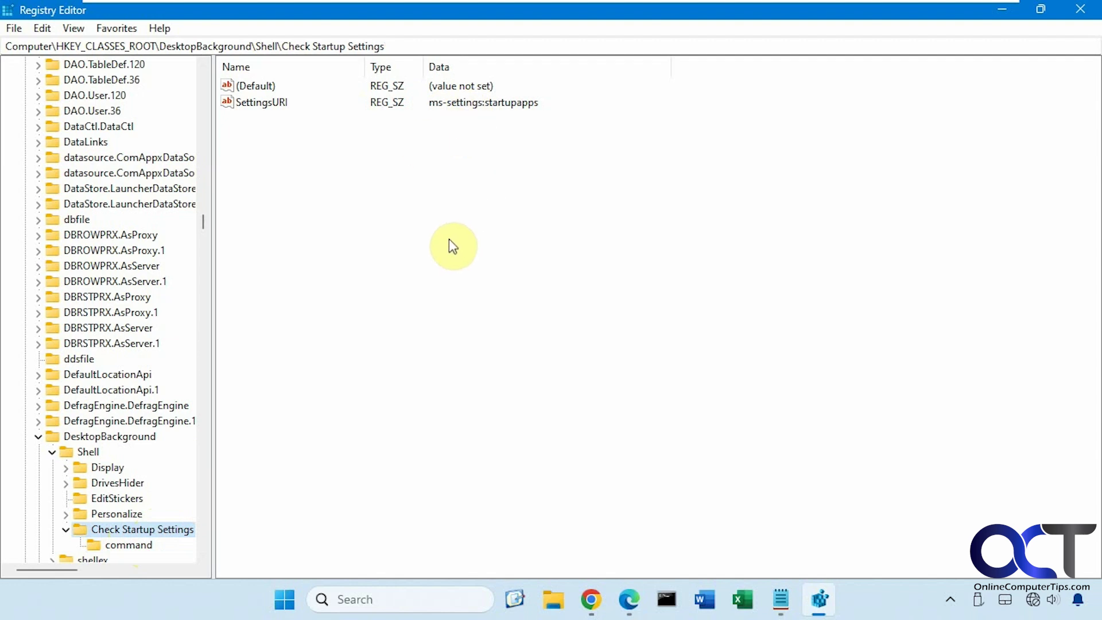
Bring the Right Click Settings.txt Notepad instructions back to the front.
click(781, 599)
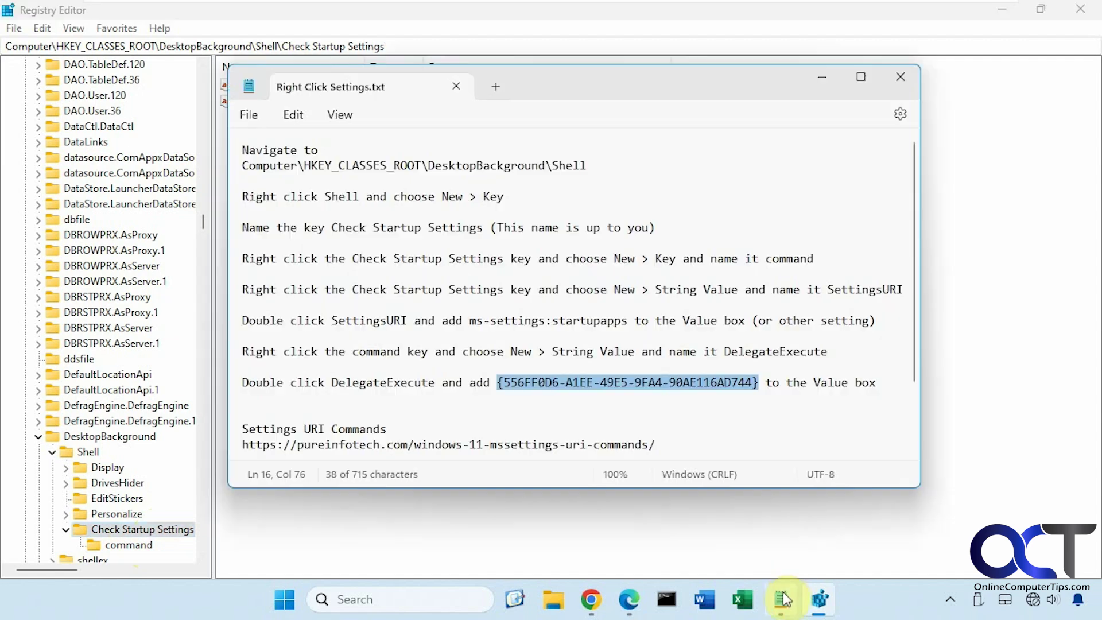